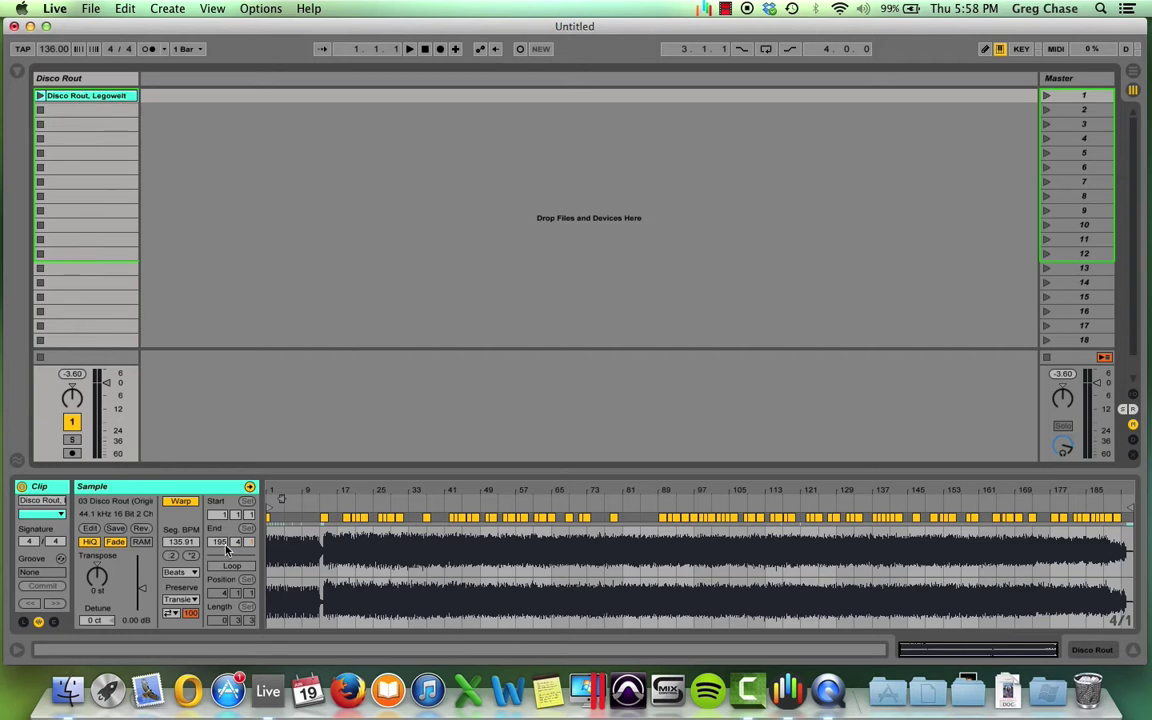
{"action": "left_click_drag", "start_coordinate": [274, 495], "coordinate": [290, 310]}
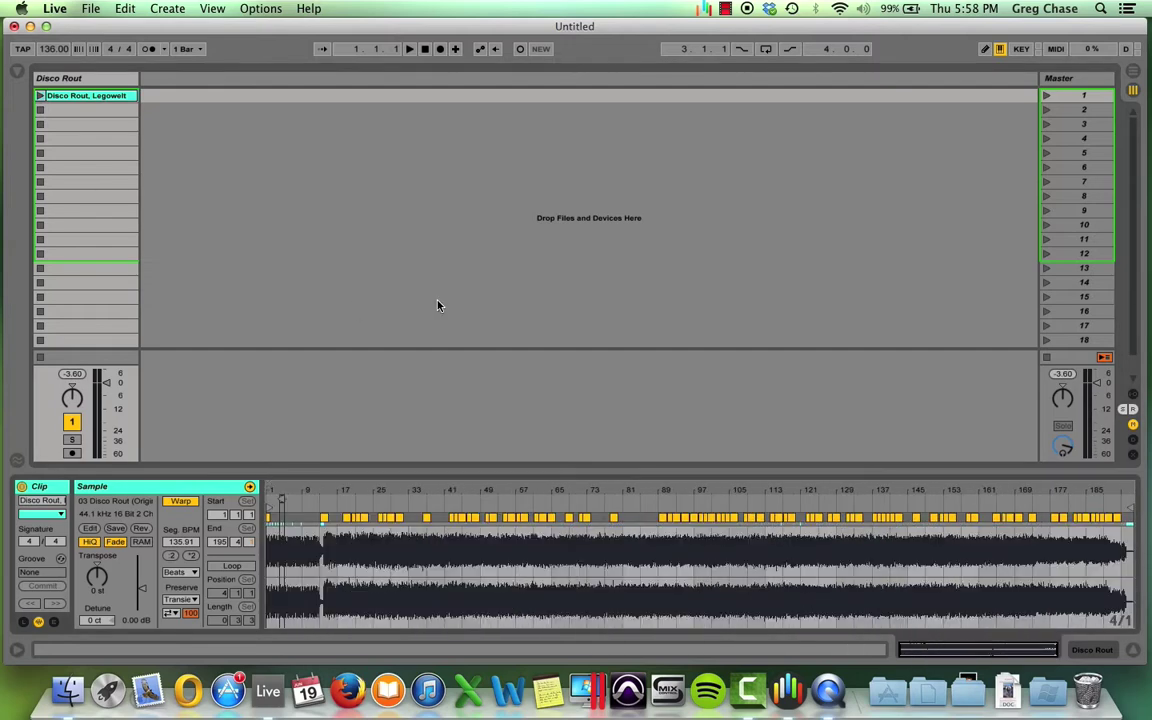
{"action": "left_click", "coordinate": [101, 80]}
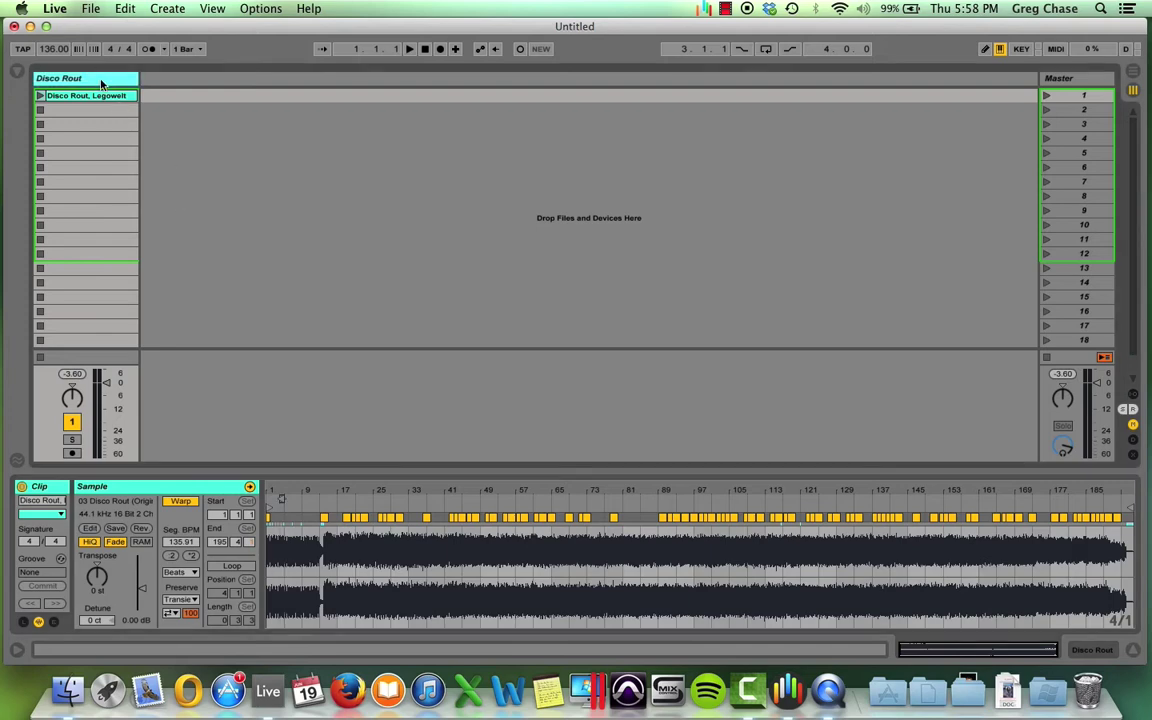
{"action": "left_click", "coordinate": [101, 80]}
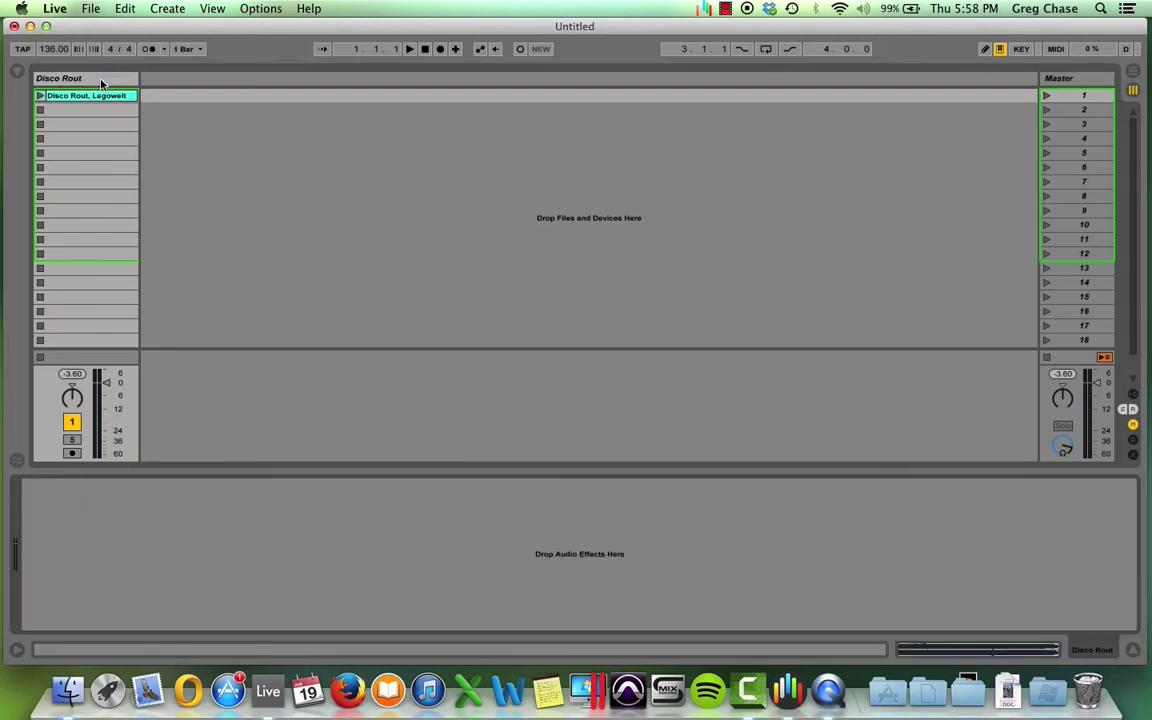
{"action": "key", "text": "shift+Tab"}
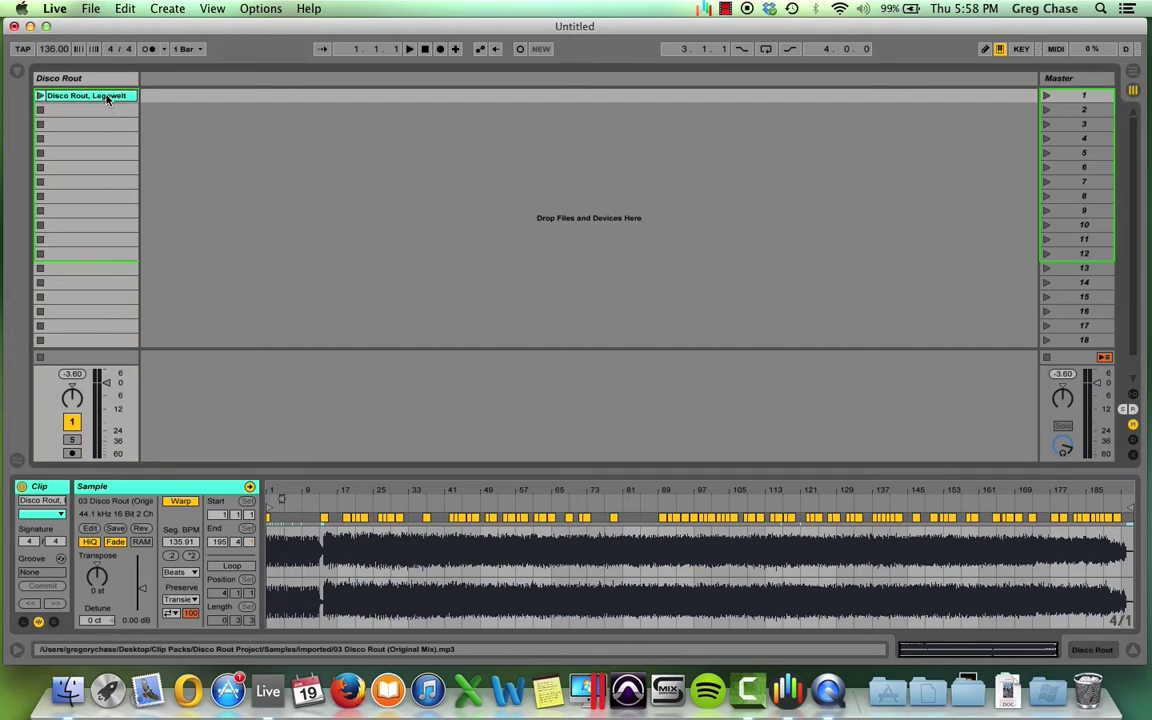
Step: Copy the full-length Disco Rout clip into the track's third slot and select the copy for editing
{"action": "left_click_drag", "start_coordinate": [107, 98], "coordinate": [103, 127]}
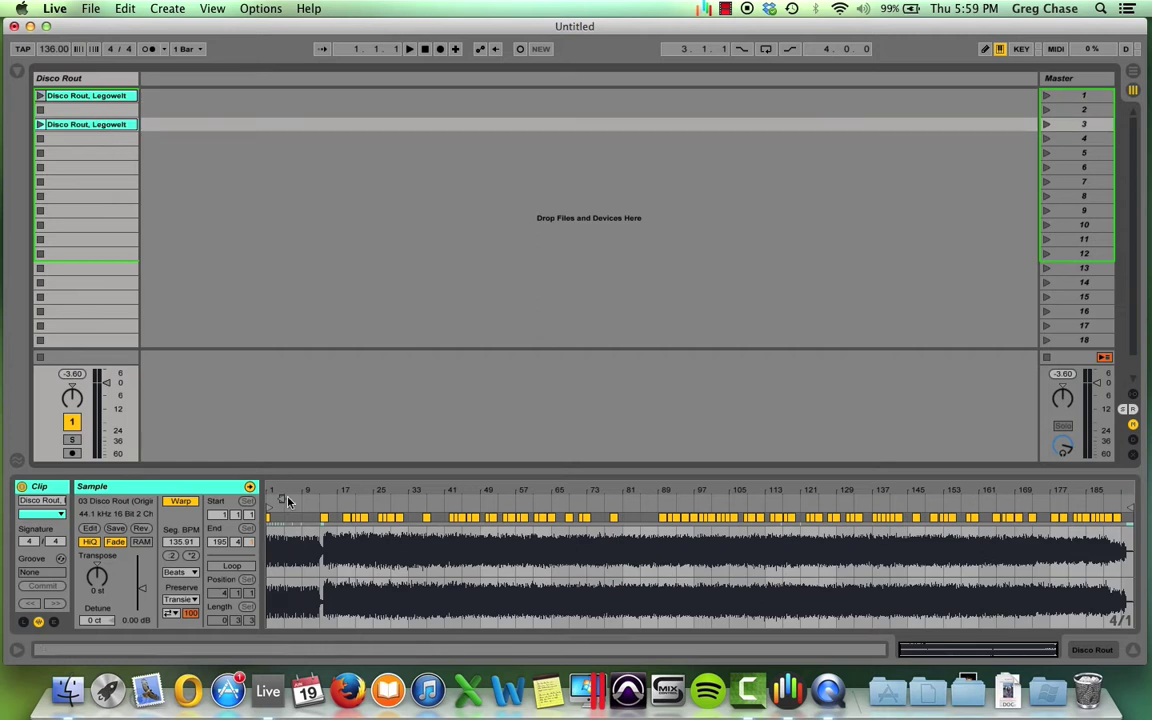
{"action": "left_click", "coordinate": [88, 97]}
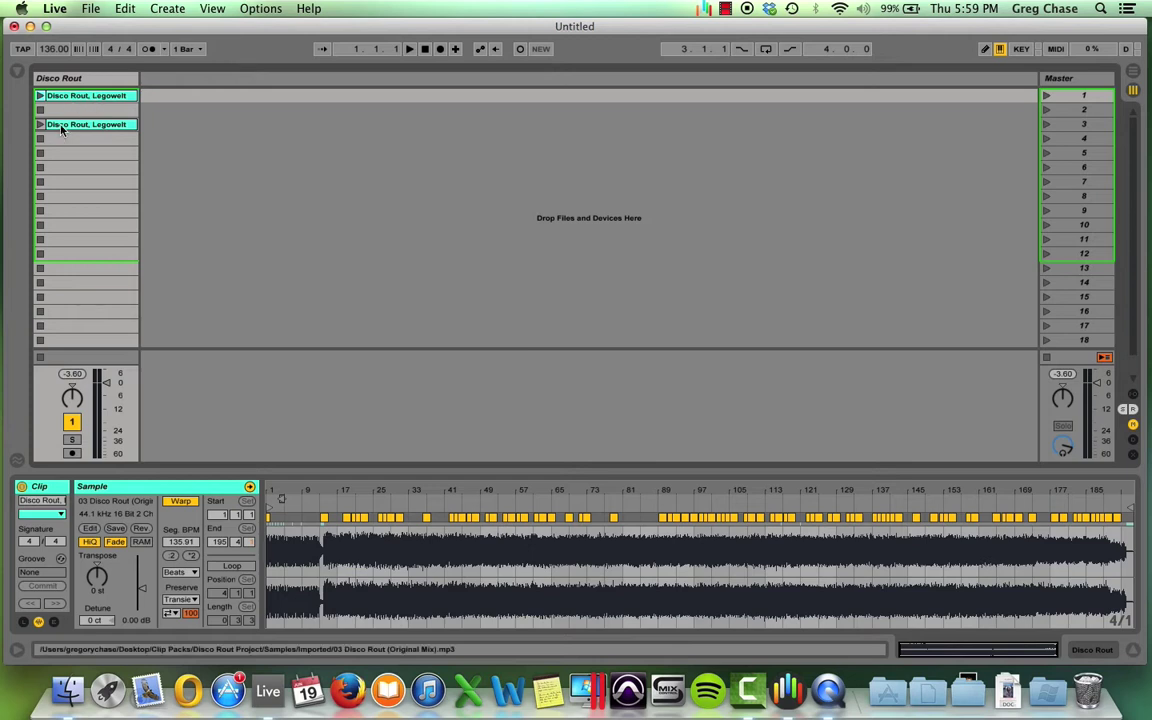
{"action": "left_click", "coordinate": [74, 131]}
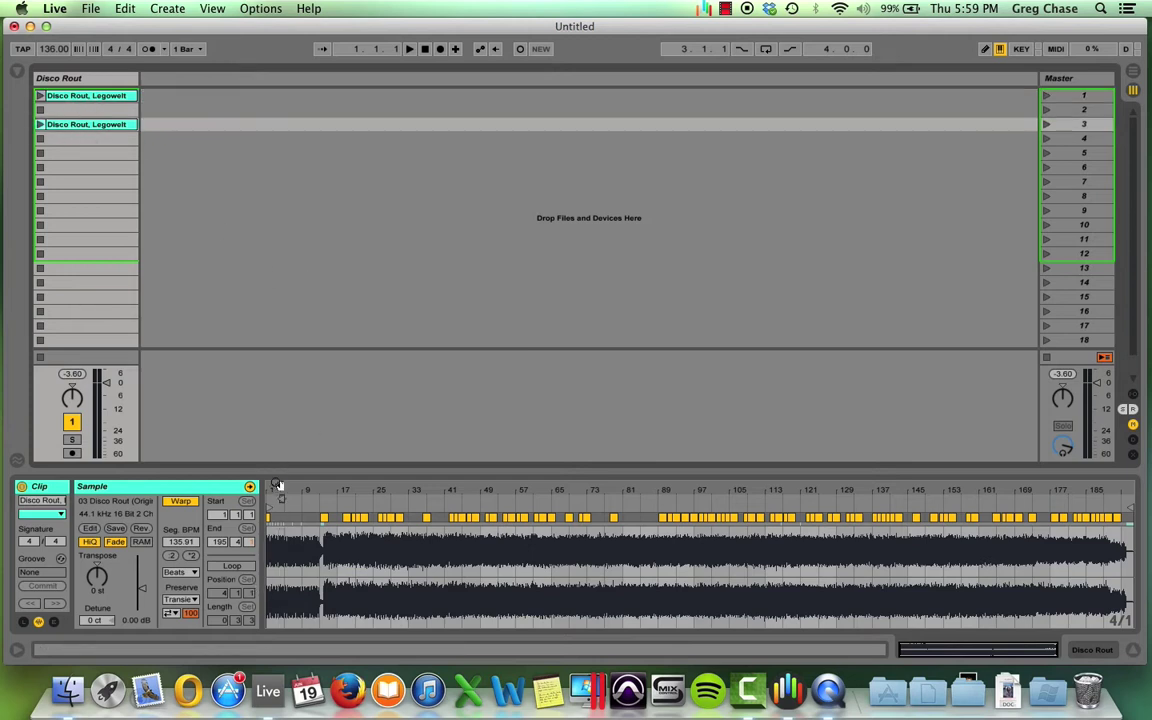
Step: Start the copied clip at 4.1.1 and loop it from there with a length of one bar
{"action": "mouse_move", "coordinate": [280, 503]}
{"action": "left_mouse_down"}
{"action": "mouse_move", "coordinate": [674, 507]}
{"action": "mouse_move", "coordinate": [623, 511]}
{"action": "left_mouse_up"}
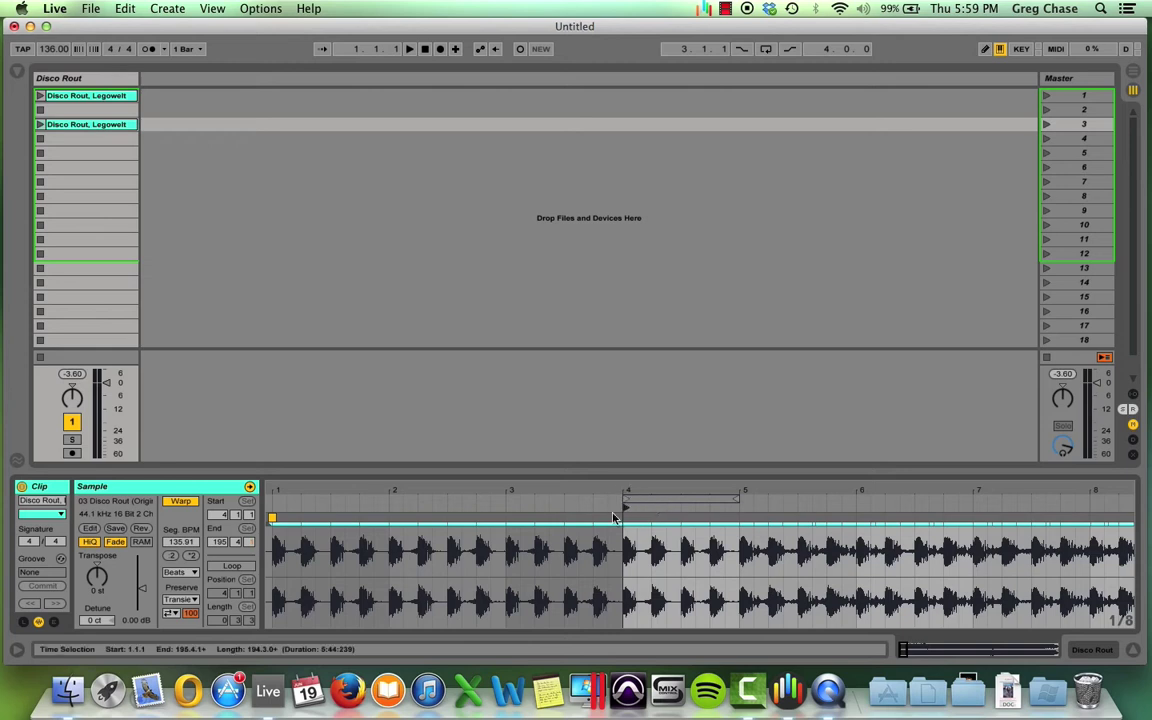
{"action": "left_click", "coordinate": [229, 566]}
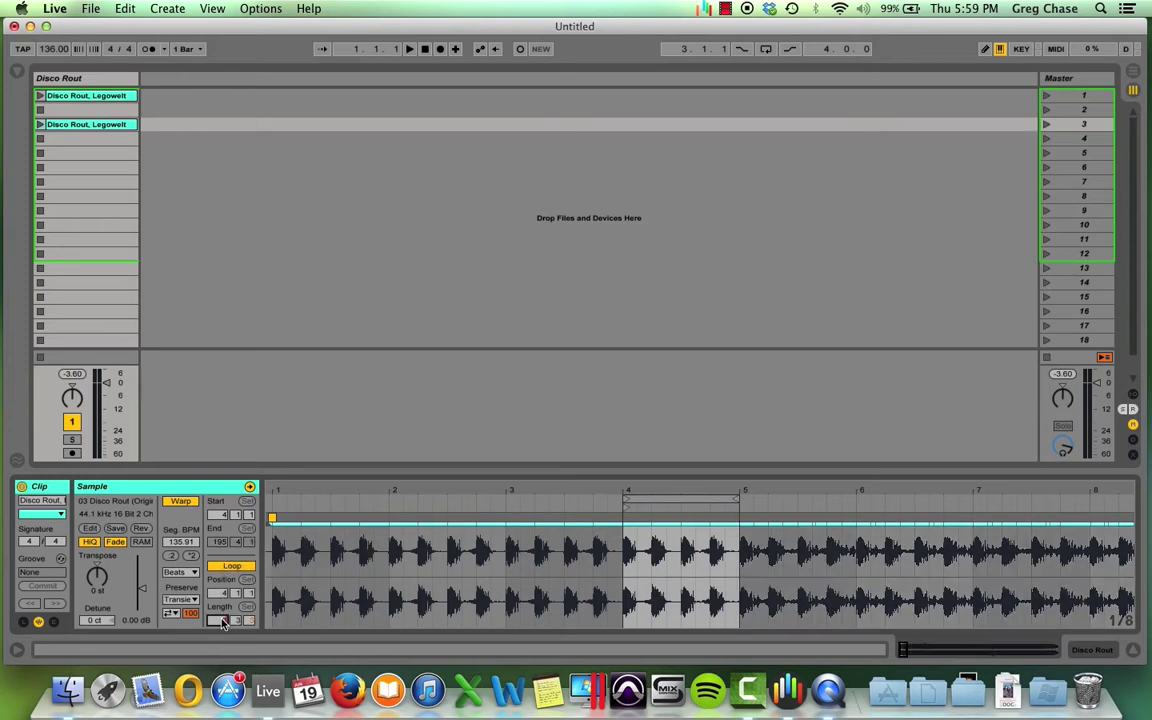
{"action": "key", "text": "z"}
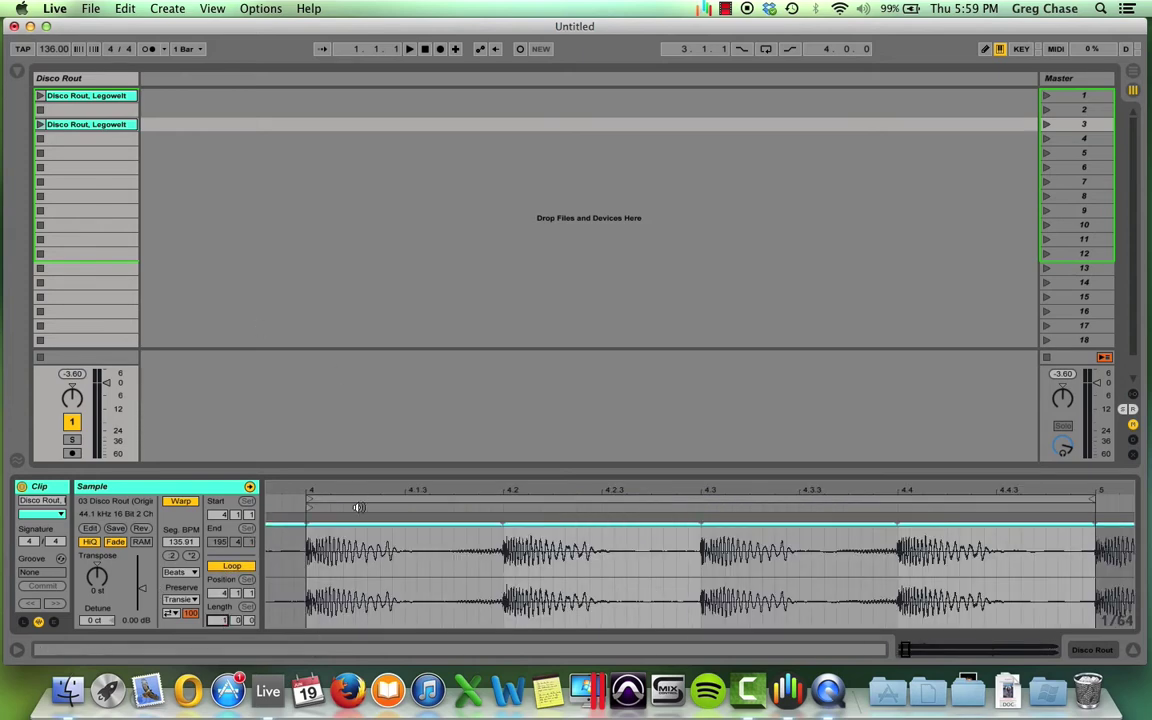
{"action": "key", "text": "x"}
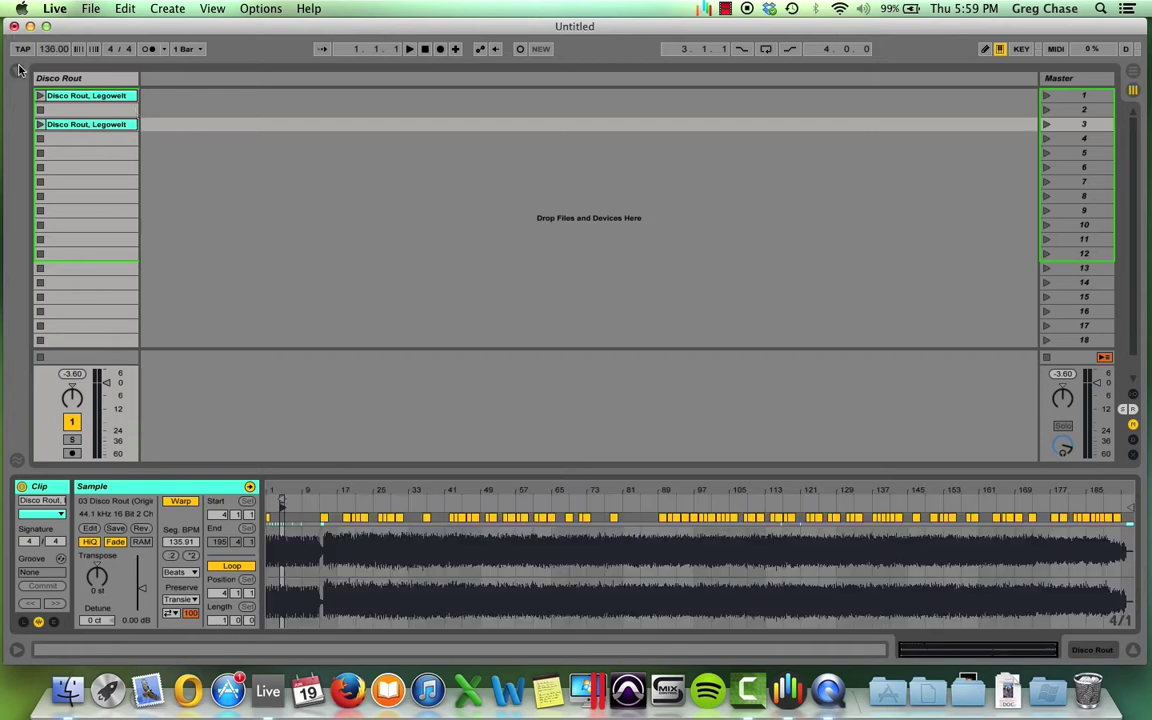
Step: Add the prefix "4/1B-" to the name of the clip in the third slot
{"action": "left_click", "coordinate": [60, 126]}
{"action": "key", "text": "super+r"}
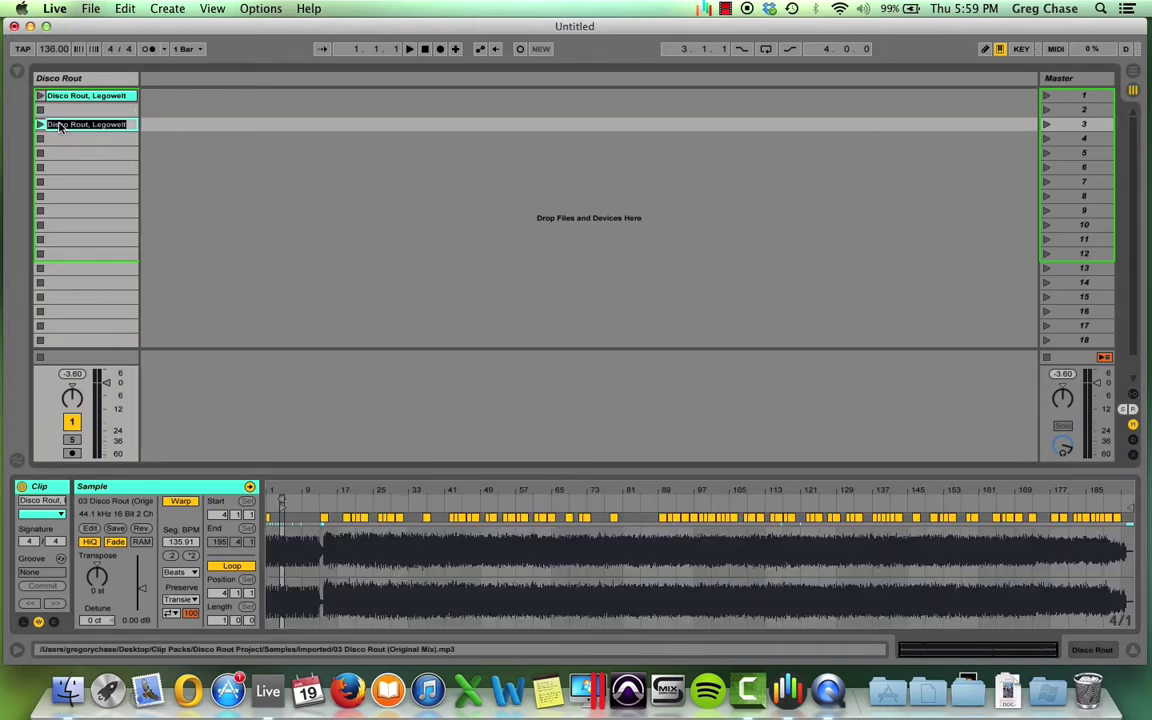
{"action": "key", "text": "Return"}
{"action": "key", "text": "super+r"}
{"action": "key", "text": "Left"}
{"action": "type", "text": "4/1 B-"}
{"action": "key", "text": "Return"}
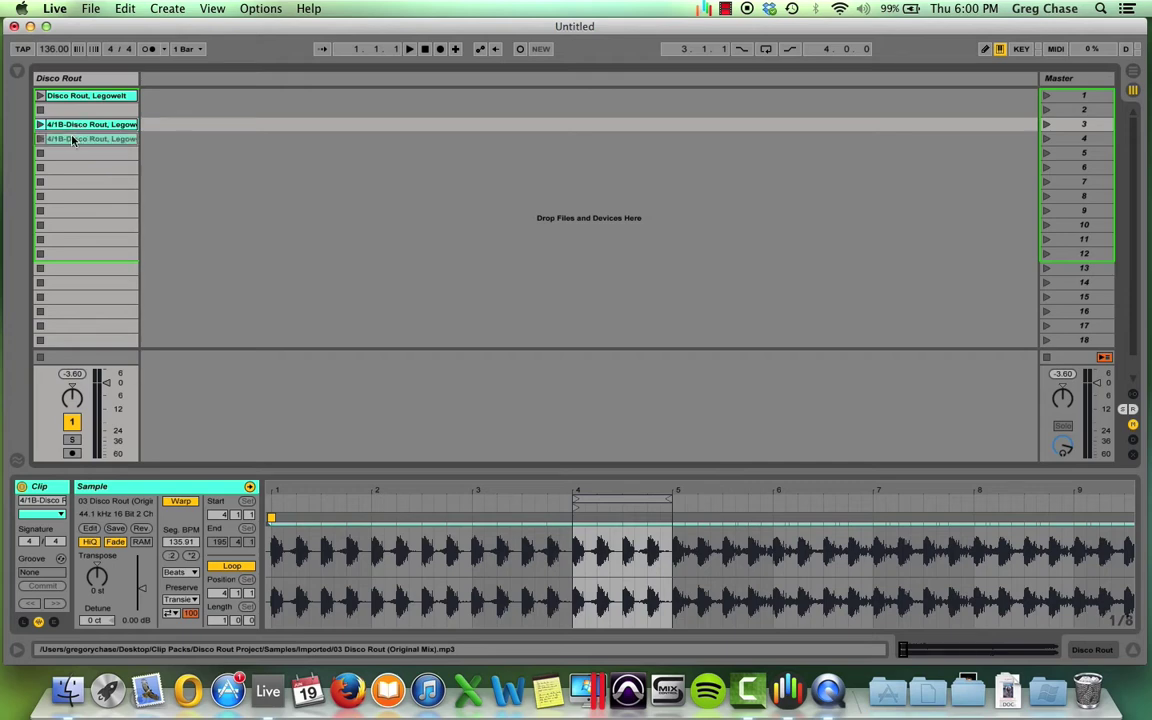
Step: Duplicate the 4/1B clip into the fourth slot and set its start and loop to 5.1.1 with a two-bar length
{"action": "key", "text": "super+d"}
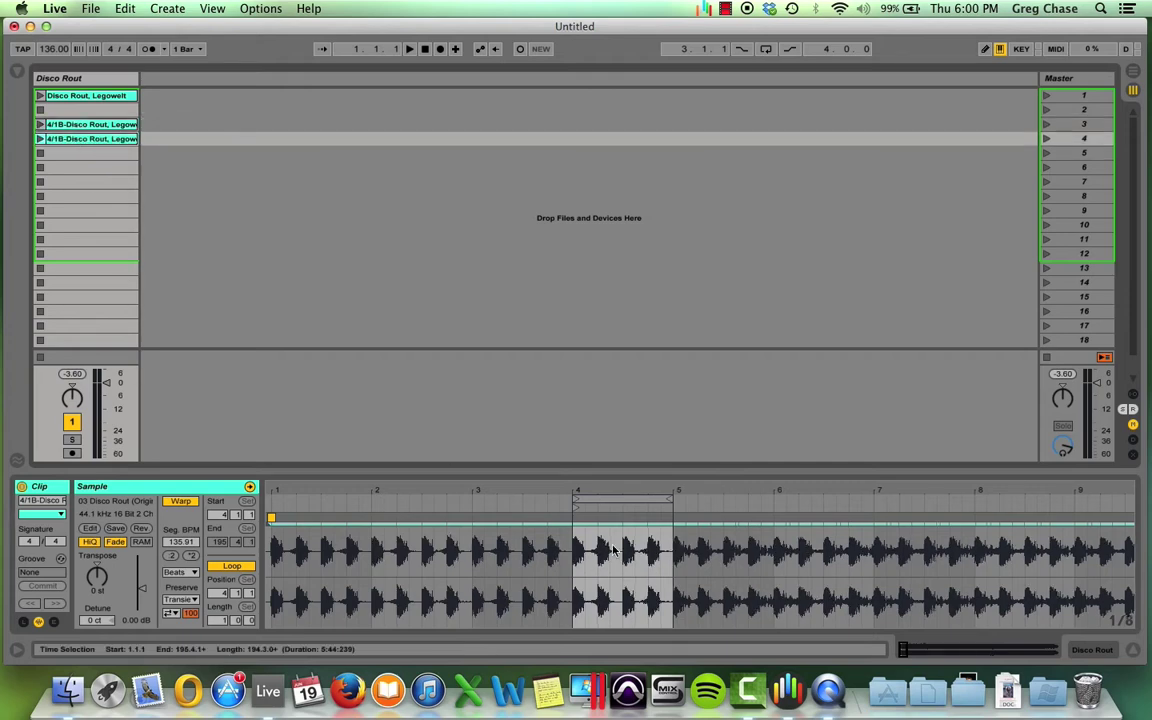
{"action": "left_click_drag", "start_coordinate": [646, 496], "coordinate": [873, 497]}
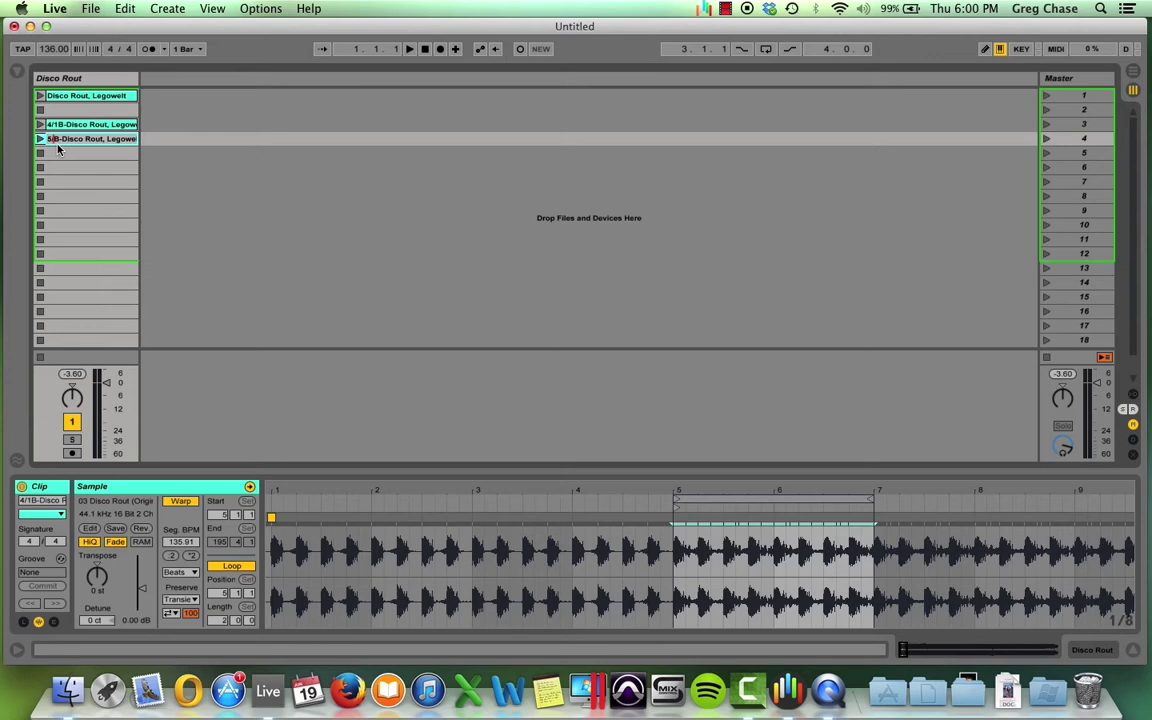
Step: Change the fourth-slot clip's name prefix to "5/2B-"
{"action": "type", "text": "2"}
{"action": "key", "text": "Return"}
Step: Duplicate the 5/2B clip into the fifth slot and move its start and two-bar loop to 12.1.1
{"action": "left_click", "coordinate": [66, 139]}
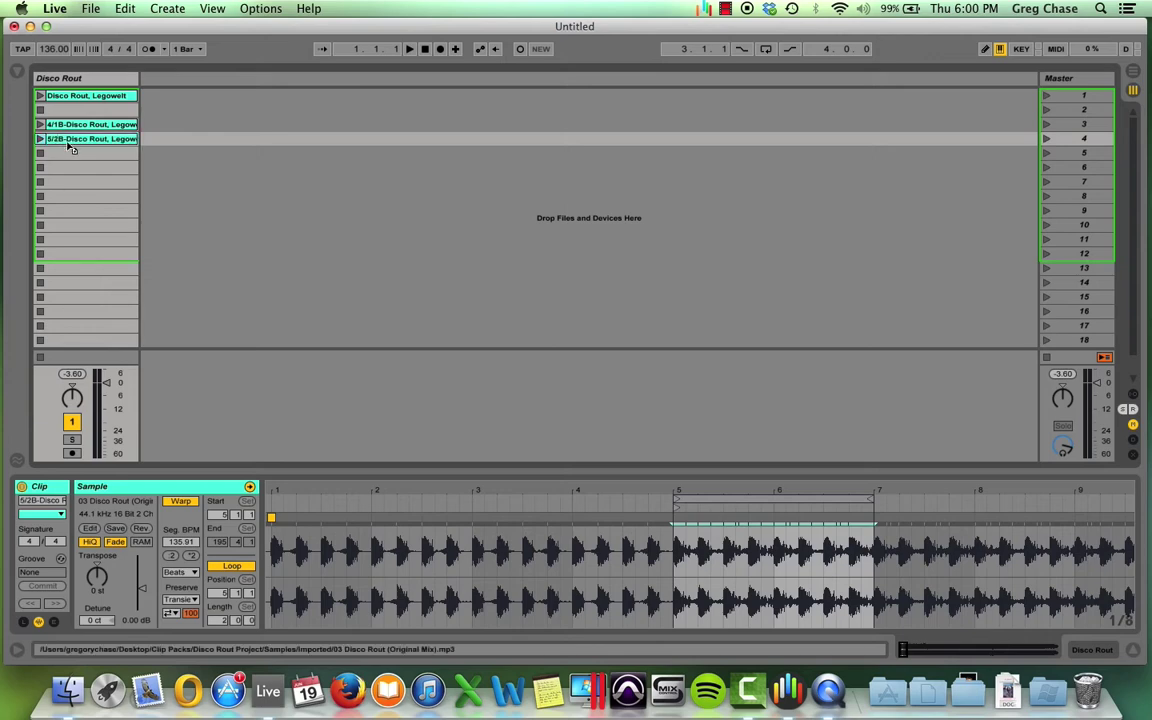
{"action": "key", "text": "super+d"}
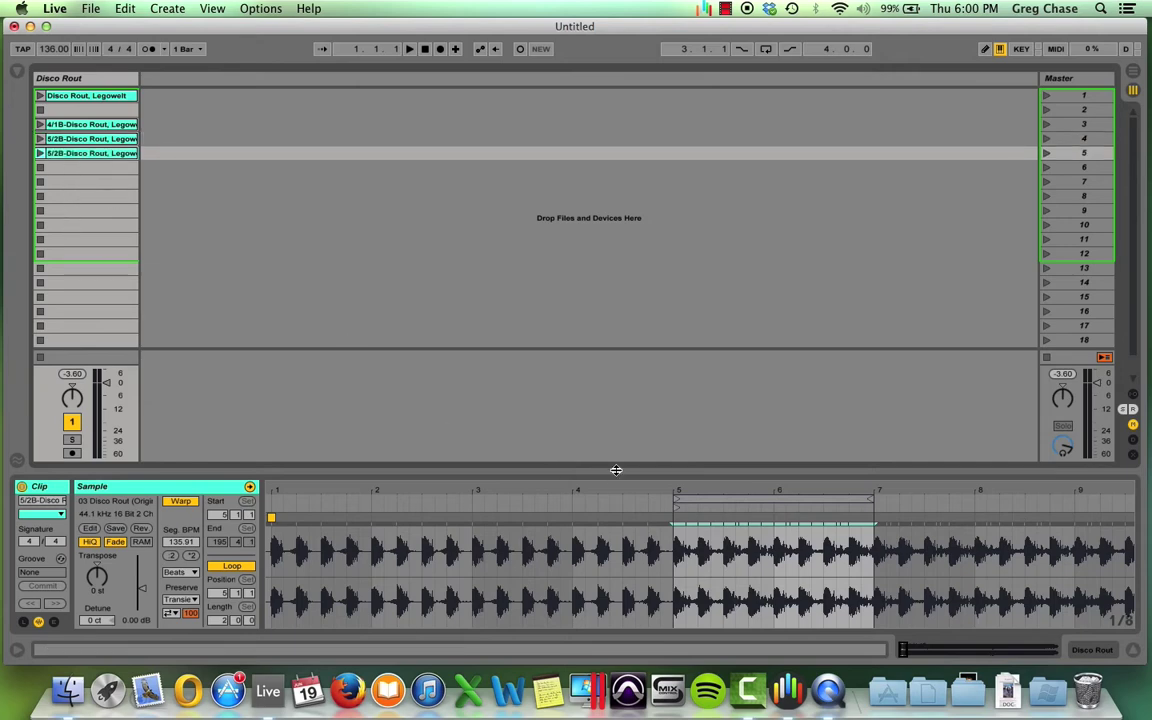
{"action": "left_click_drag", "start_coordinate": [719, 491], "coordinate": [895, 515]}
{"action": "key", "text": "Right"}
{"action": "key", "text": "Right"}
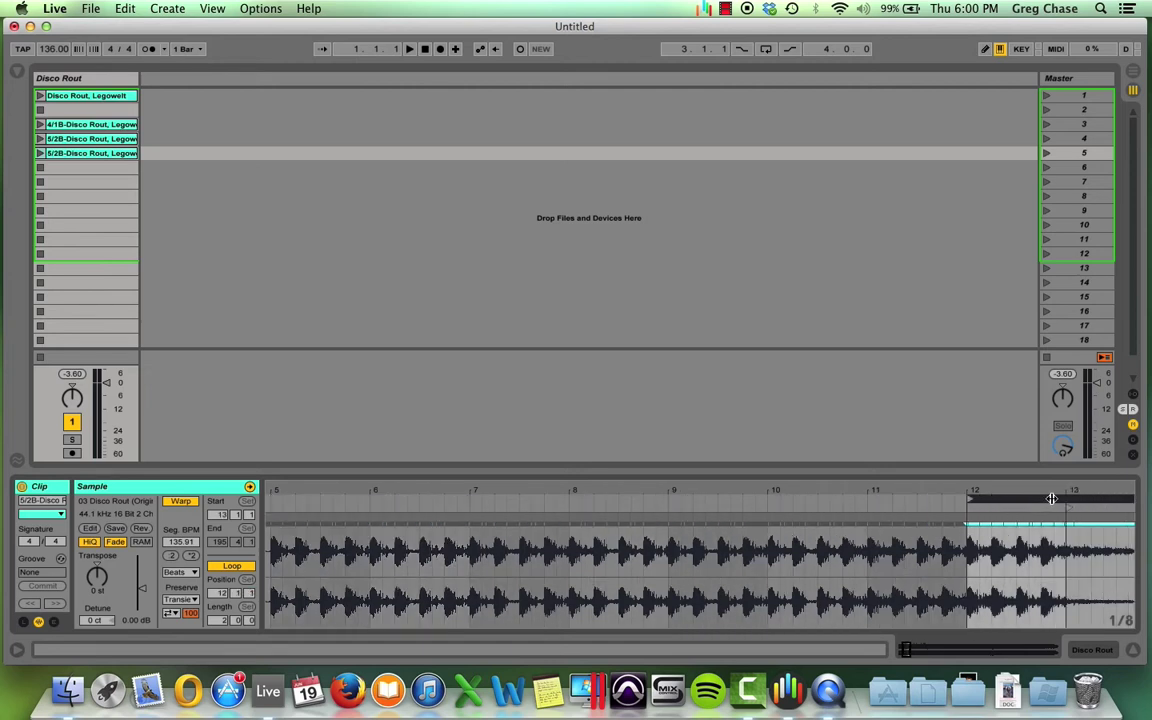
{"action": "left_click", "coordinate": [1073, 513]}
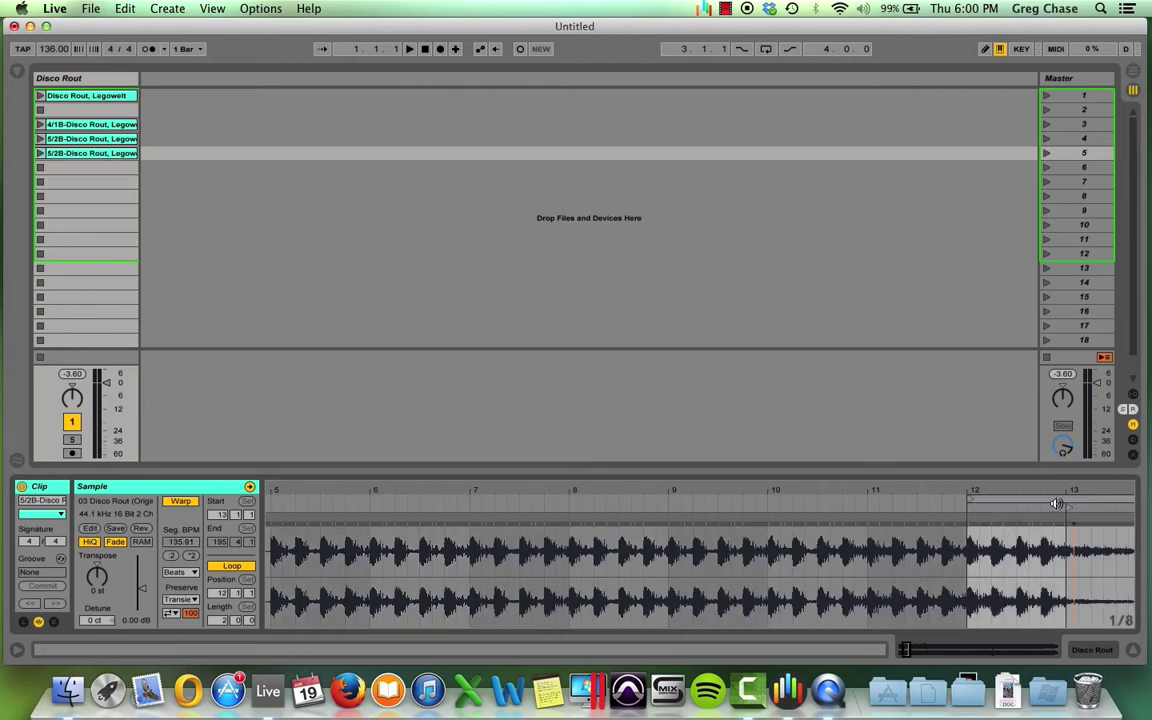
{"action": "left_click", "coordinate": [1005, 510]}
{"action": "left_click", "coordinate": [968, 510]}
{"action": "left_click_drag", "start_coordinate": [927, 470], "coordinate": [540, 443]}
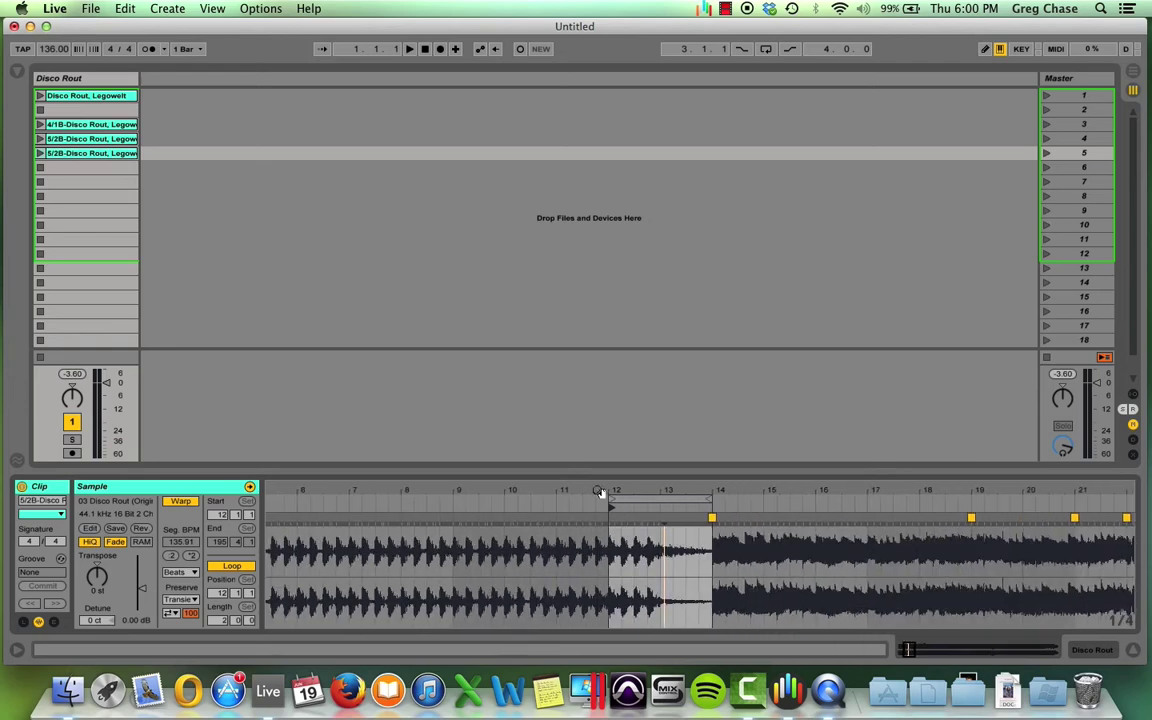
Step: Change the fifth-slot clip's name prefix to "12/2B-"
{"action": "left_click", "coordinate": [64, 153]}
{"action": "key", "text": "super+r"}
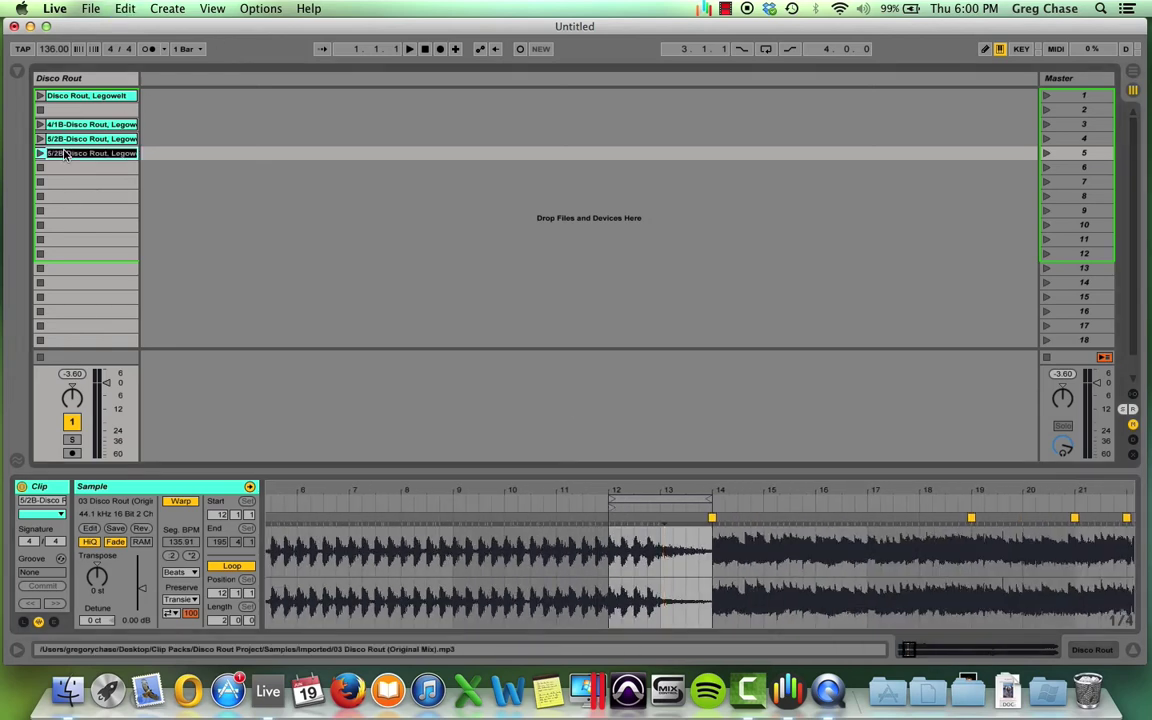
{"action": "key", "text": "Delete"}
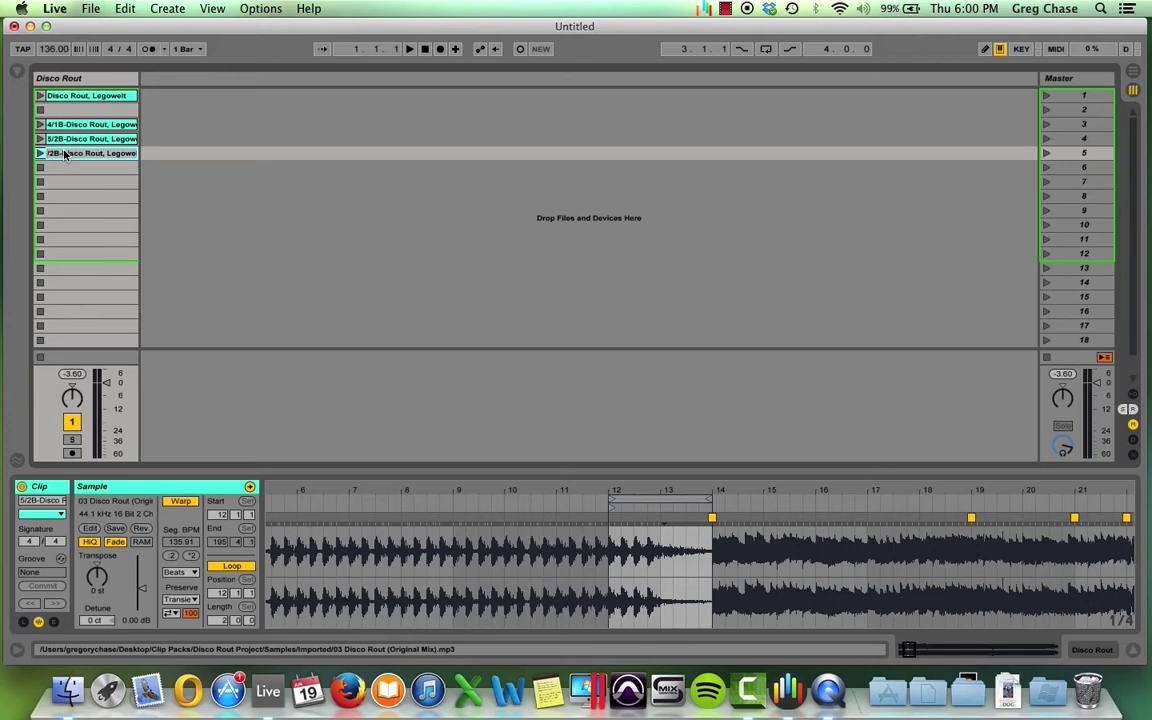
{"action": "type", "text": "12"}
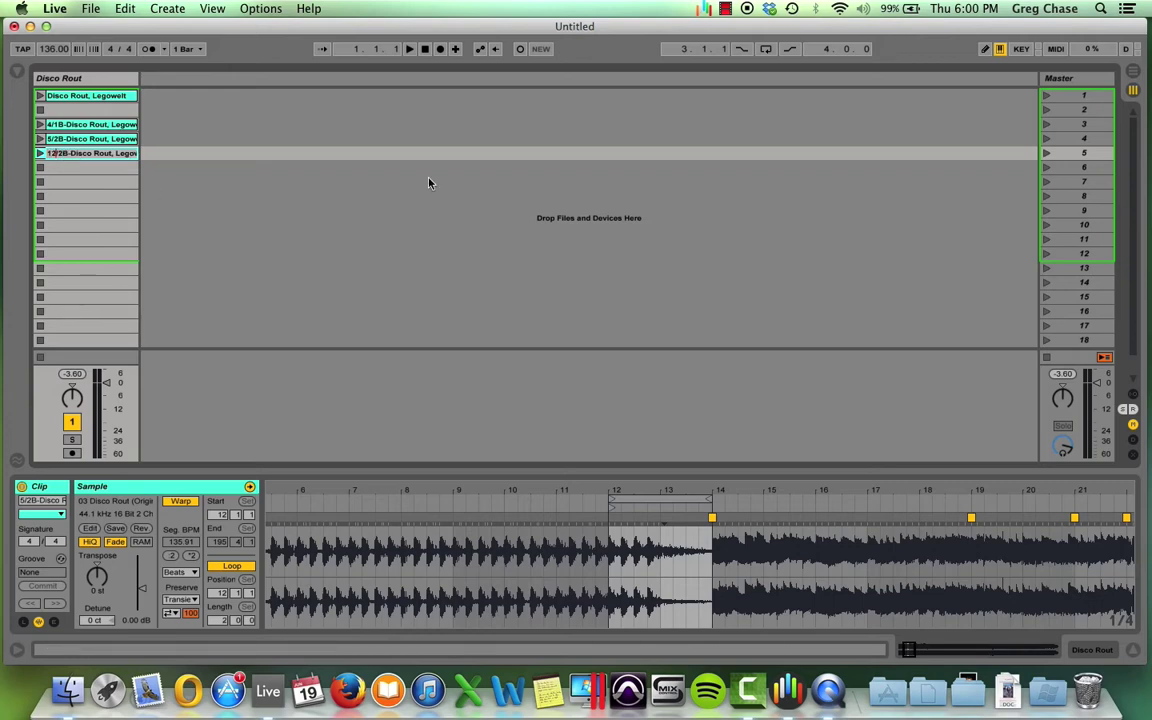
{"action": "key", "text": "Return"}
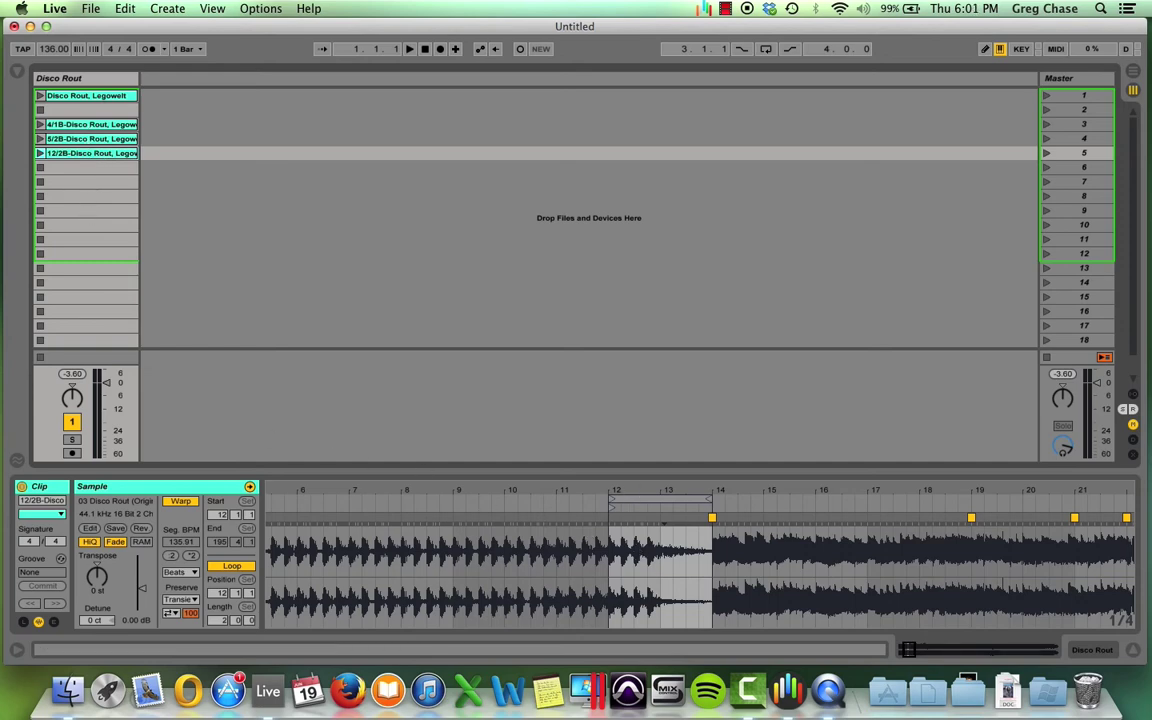
Step: Review the finished list of loop clips, play the sections from 4/1B through 114/4B, and stop playback
{"action": "left_click_drag", "start_coordinate": [410, 512], "coordinate": [408, 494]}
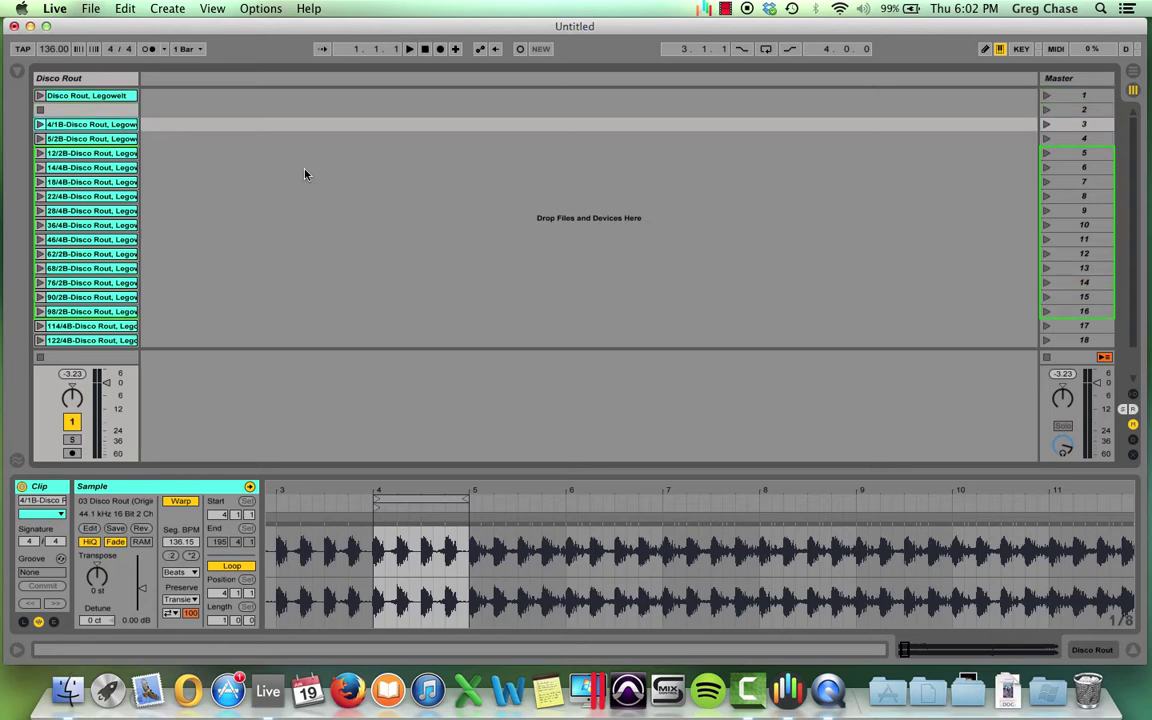
{"action": "scroll", "coordinate": [305, 175], "scroll_direction": "down", "scroll_amount": 3}
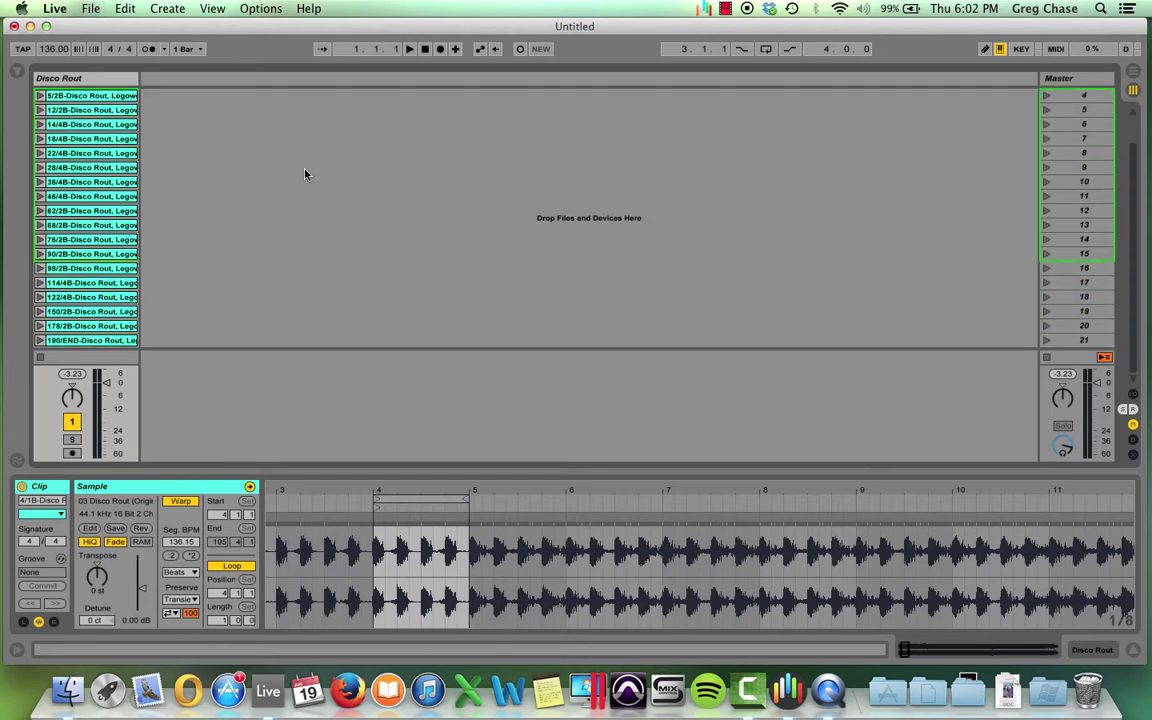
{"action": "scroll", "coordinate": [305, 175], "scroll_direction": "up", "scroll_amount": 3}
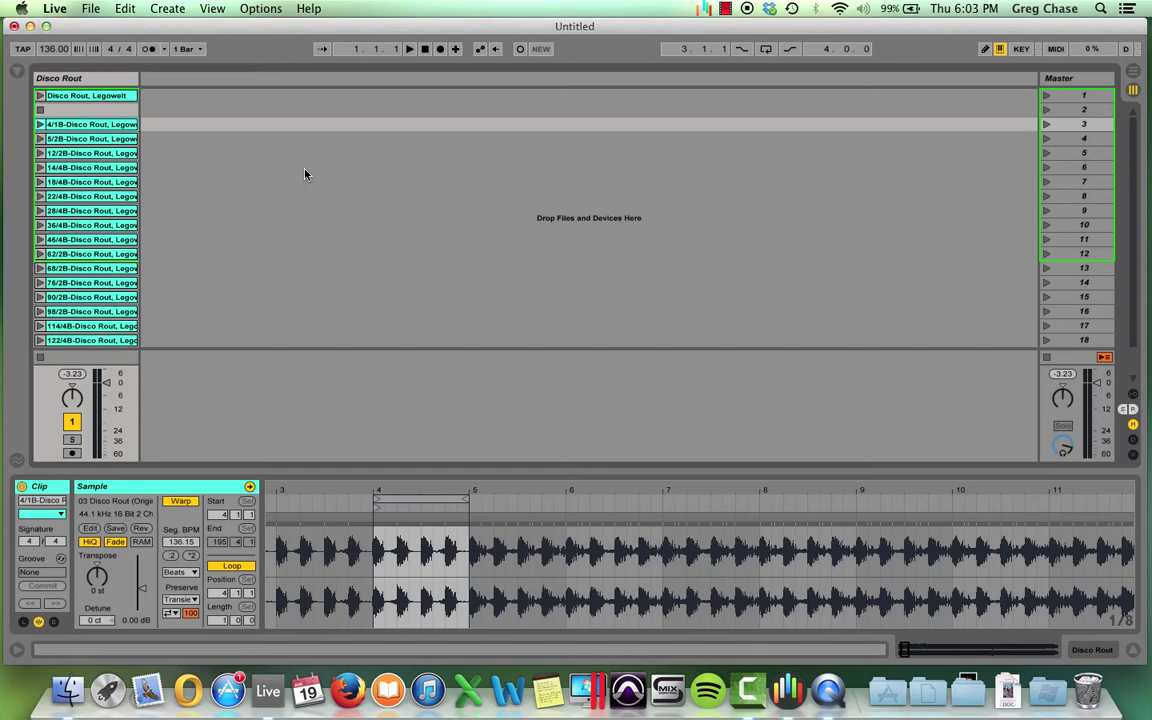
{"action": "key", "text": "Return"}
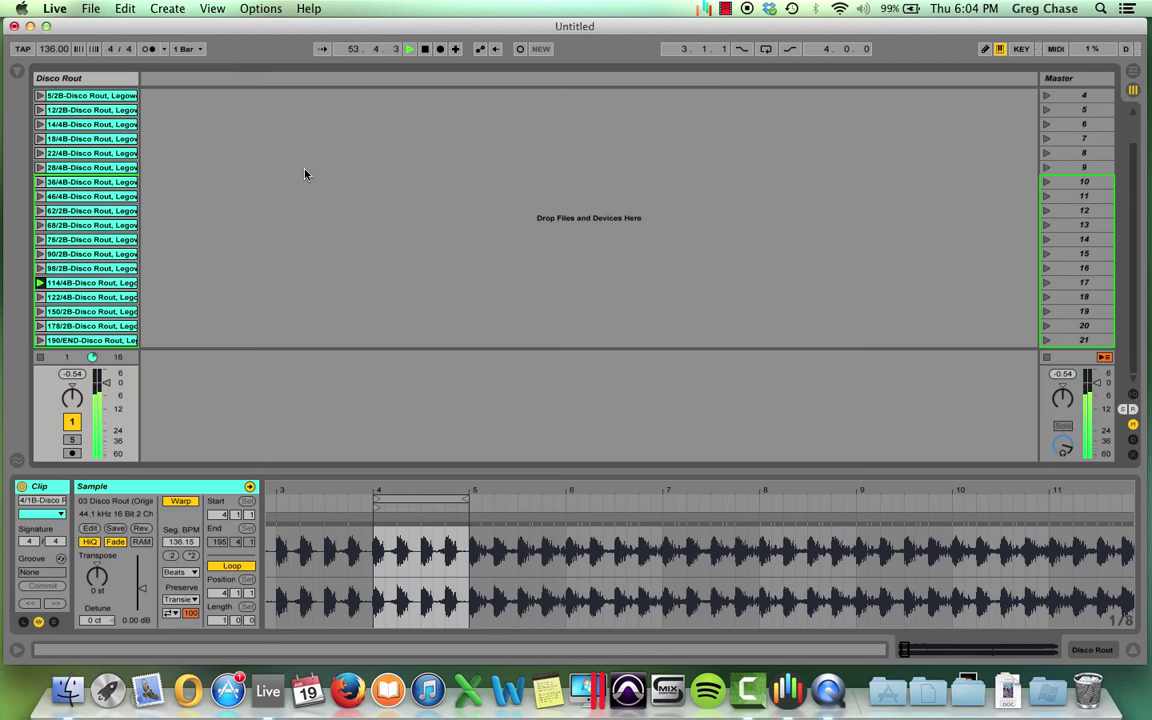
{"action": "key", "text": "space"}
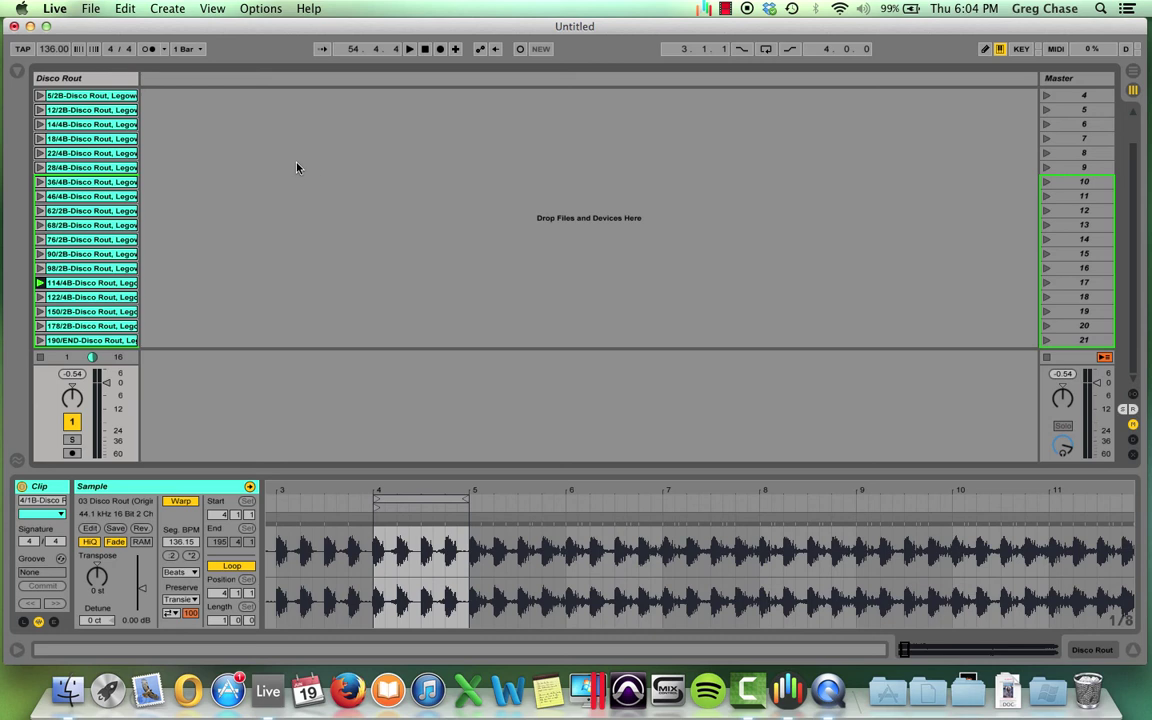
{"action": "scroll", "coordinate": [44, 109], "scroll_direction": "up", "scroll_amount": 3}
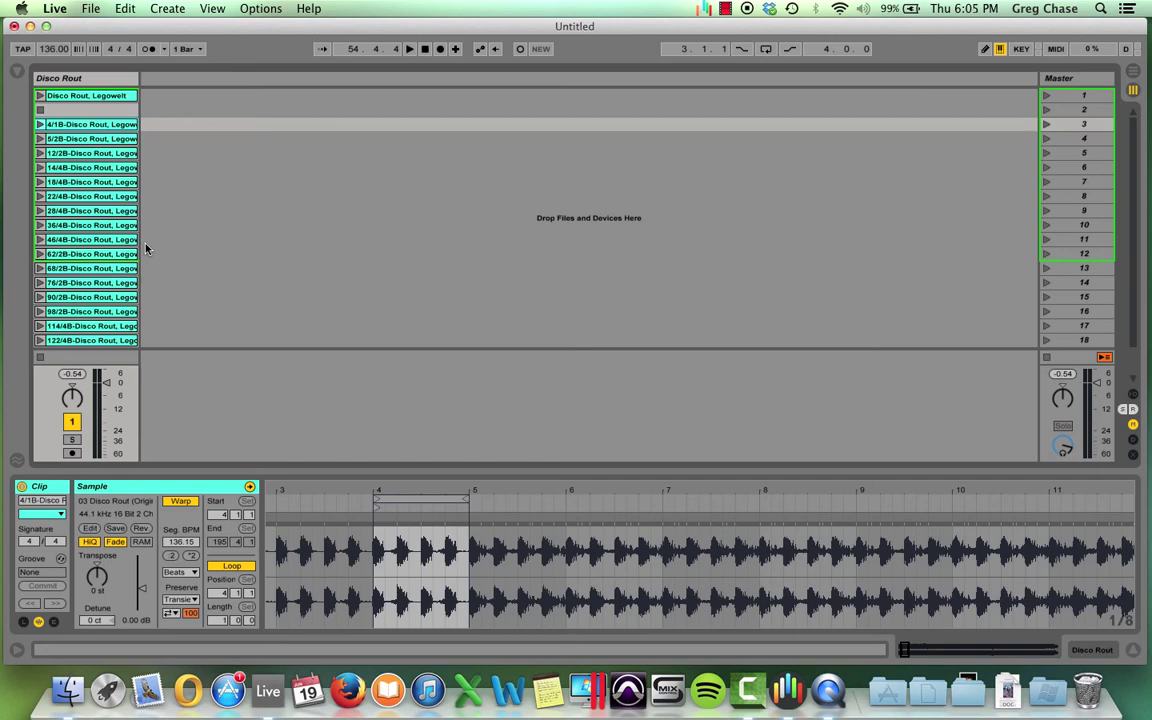
Step: Show the browser, locate the Clip Packs folder on the Desktop, and save the Disco Rout track into it
{"action": "left_click", "coordinate": [17, 70]}
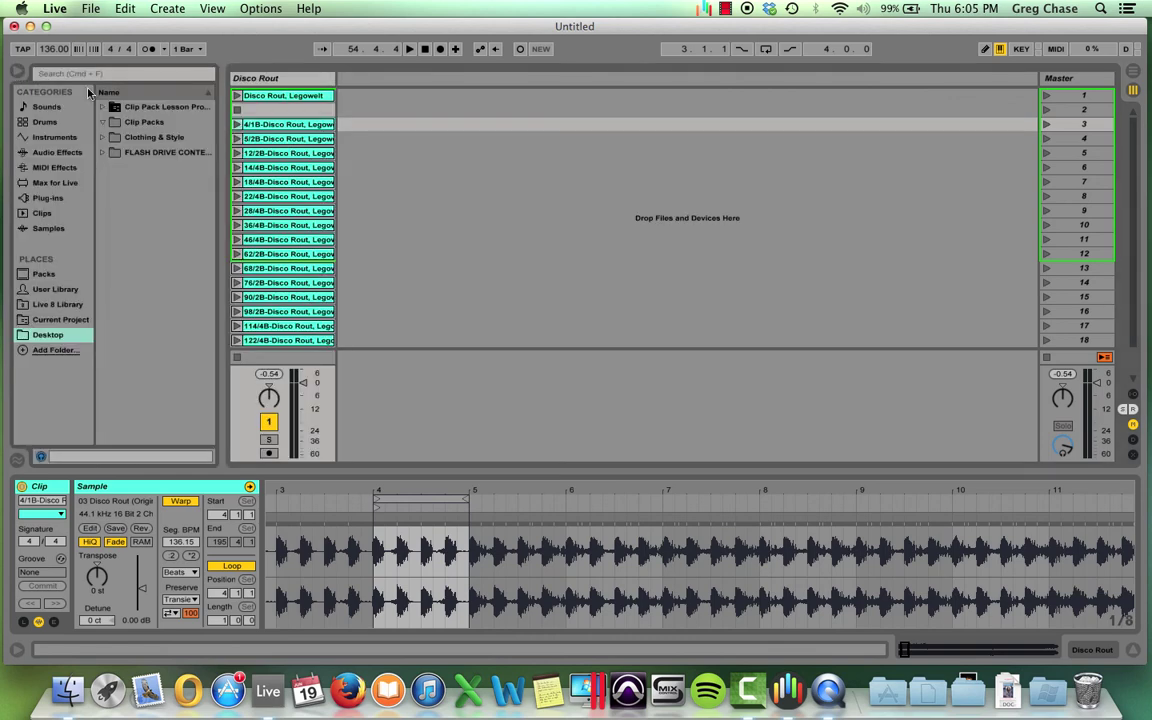
{"action": "left_click", "coordinate": [61, 338]}
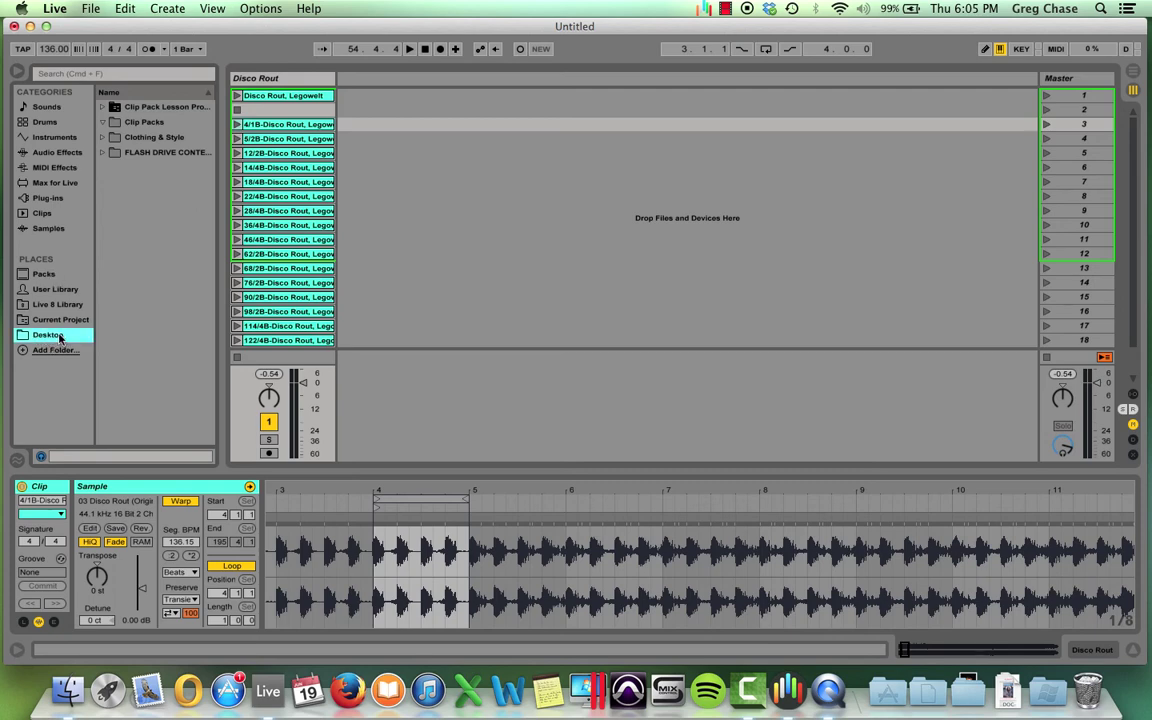
{"action": "left_click", "coordinate": [105, 124]}
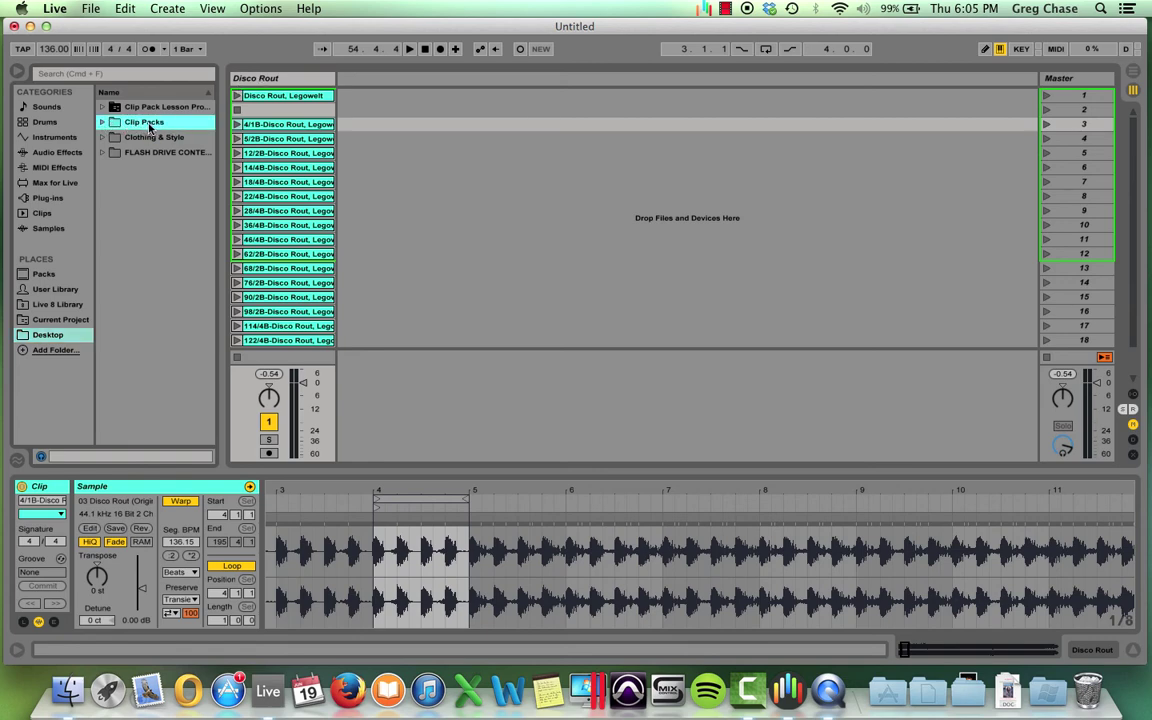
{"action": "left_click", "coordinate": [251, 80]}
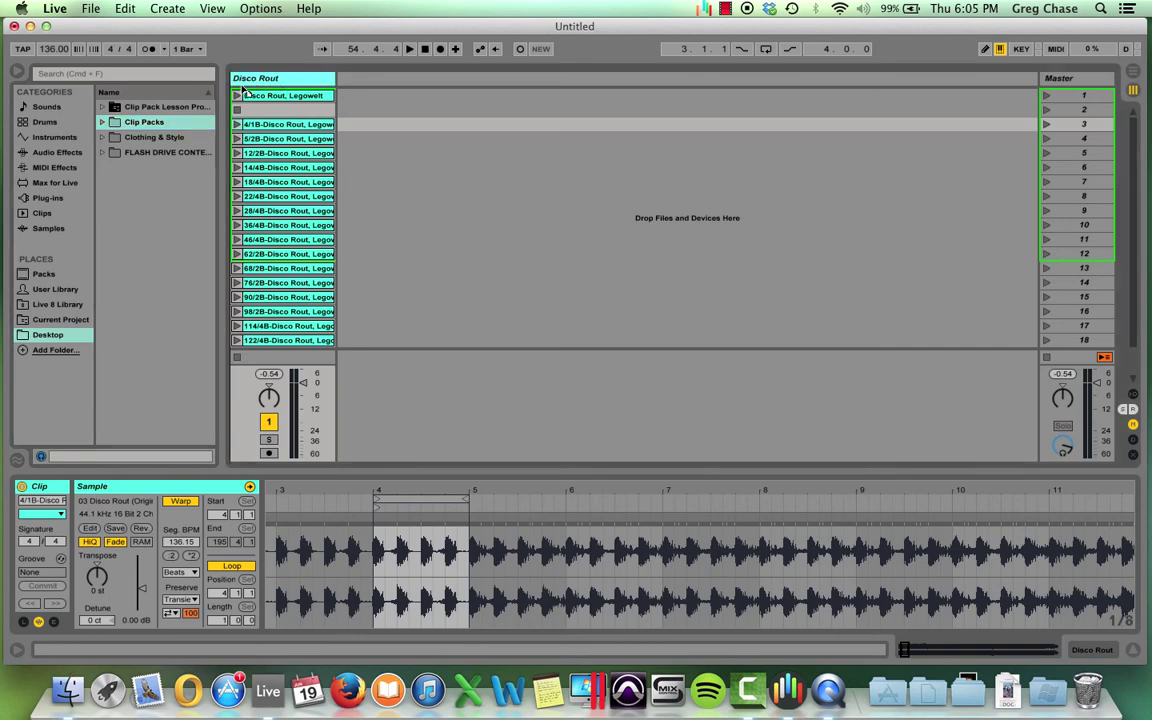
{"action": "left_click", "coordinate": [128, 121]}
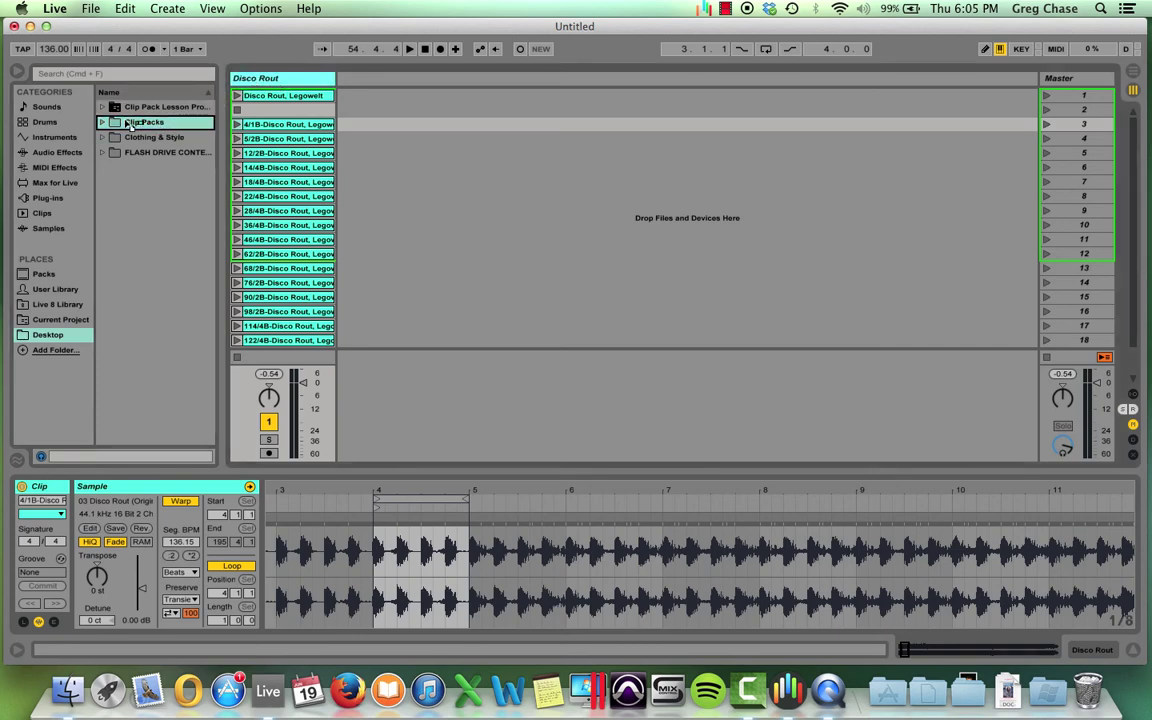
{"action": "double_click", "coordinate": [125, 121]}
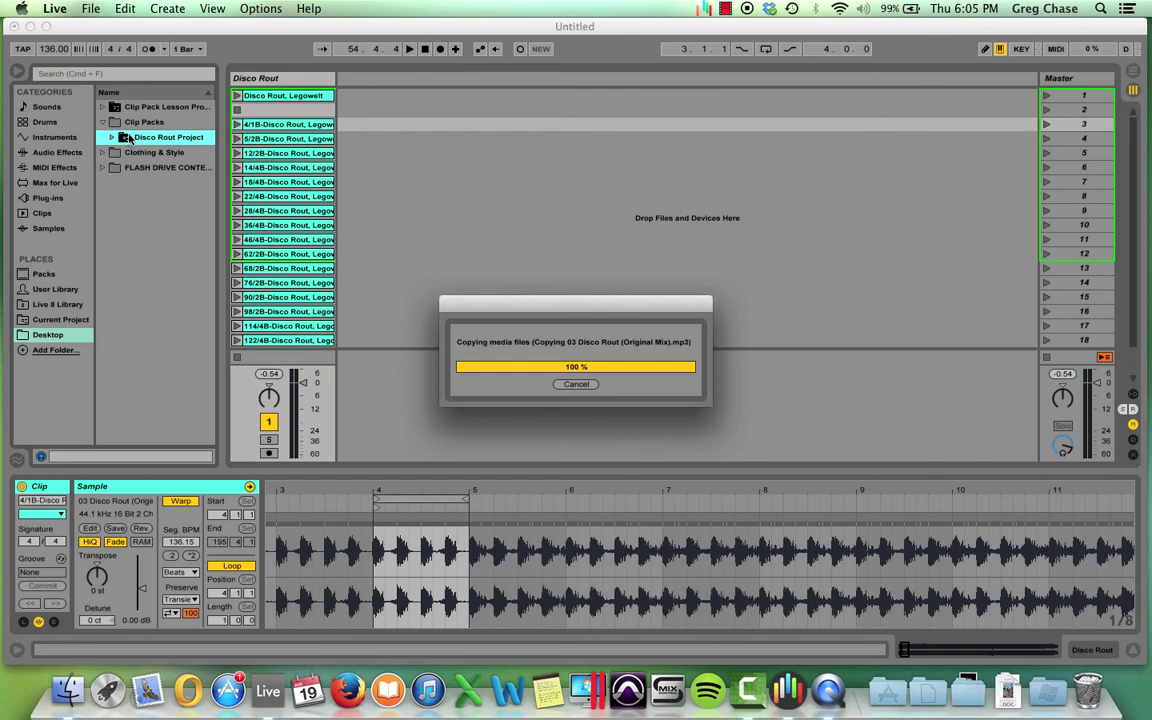
Step: Expand the saved Disco Rout Project down to the clips inside Disco Rout.als and widen the browser to fit their full names
{"action": "left_click", "coordinate": [109, 140]}
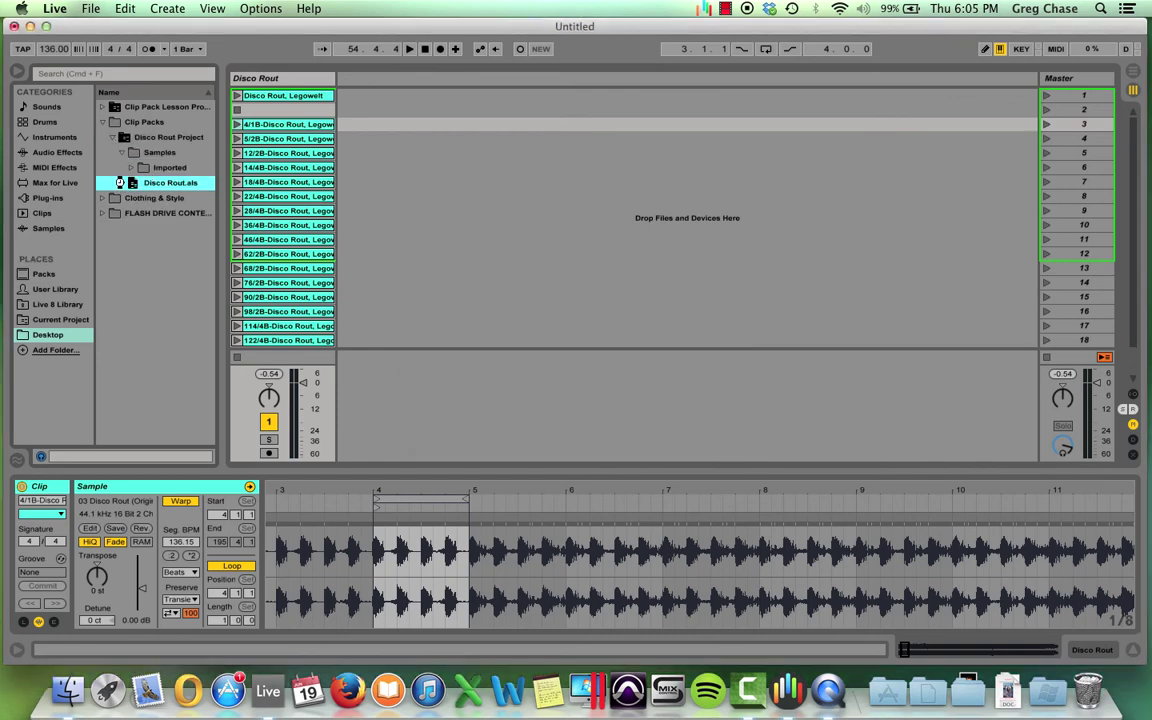
{"action": "left_click", "coordinate": [120, 183]}
{"action": "left_click", "coordinate": [173, 184]}
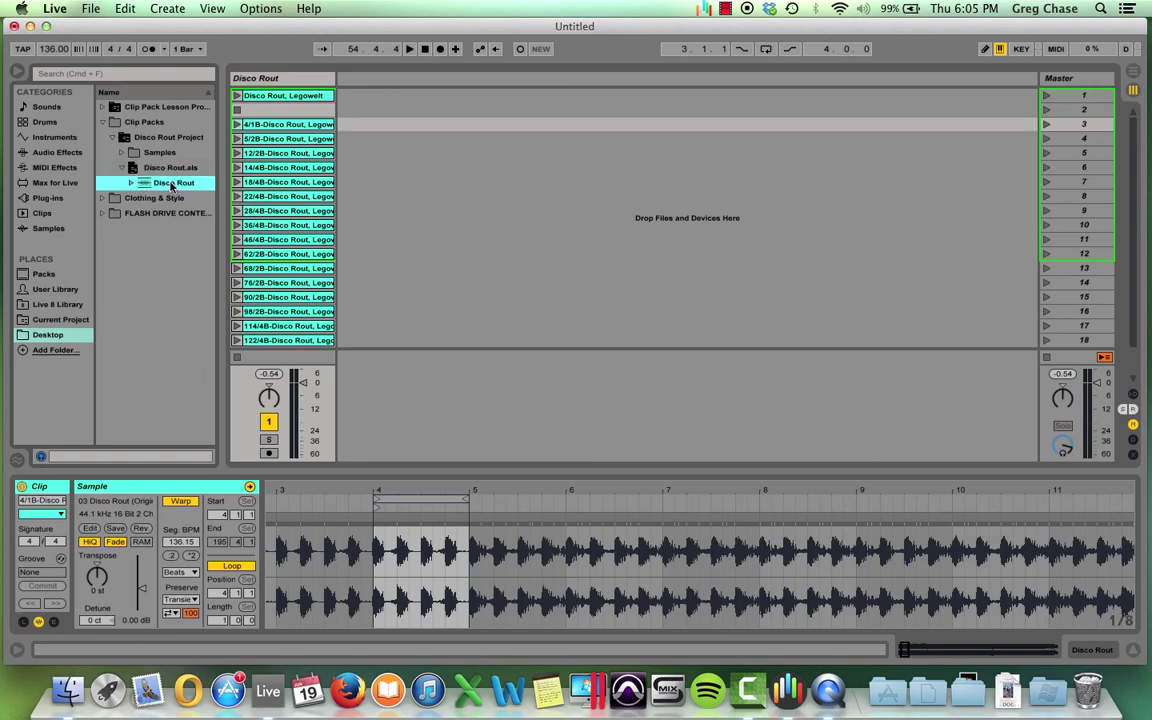
{"action": "left_click", "coordinate": [130, 183]}
{"action": "scroll", "coordinate": [175, 330], "scroll_direction": "down", "scroll_amount": 3}
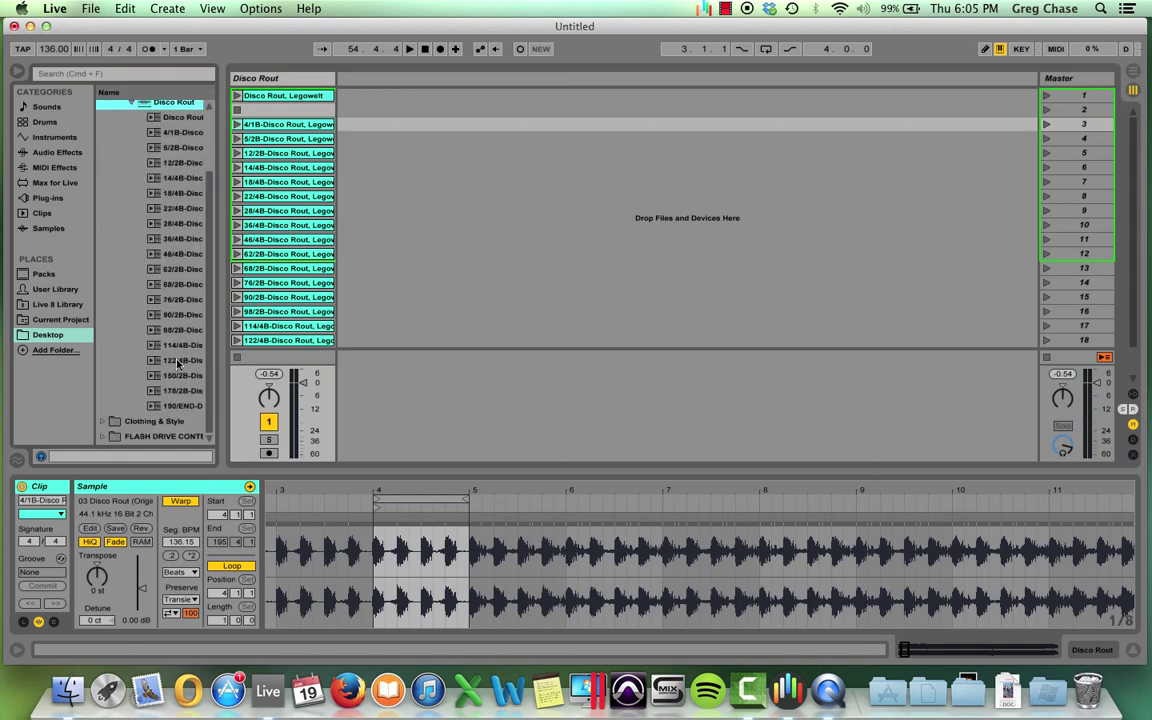
{"action": "left_click_drag", "start_coordinate": [216, 428], "coordinate": [332, 421]}
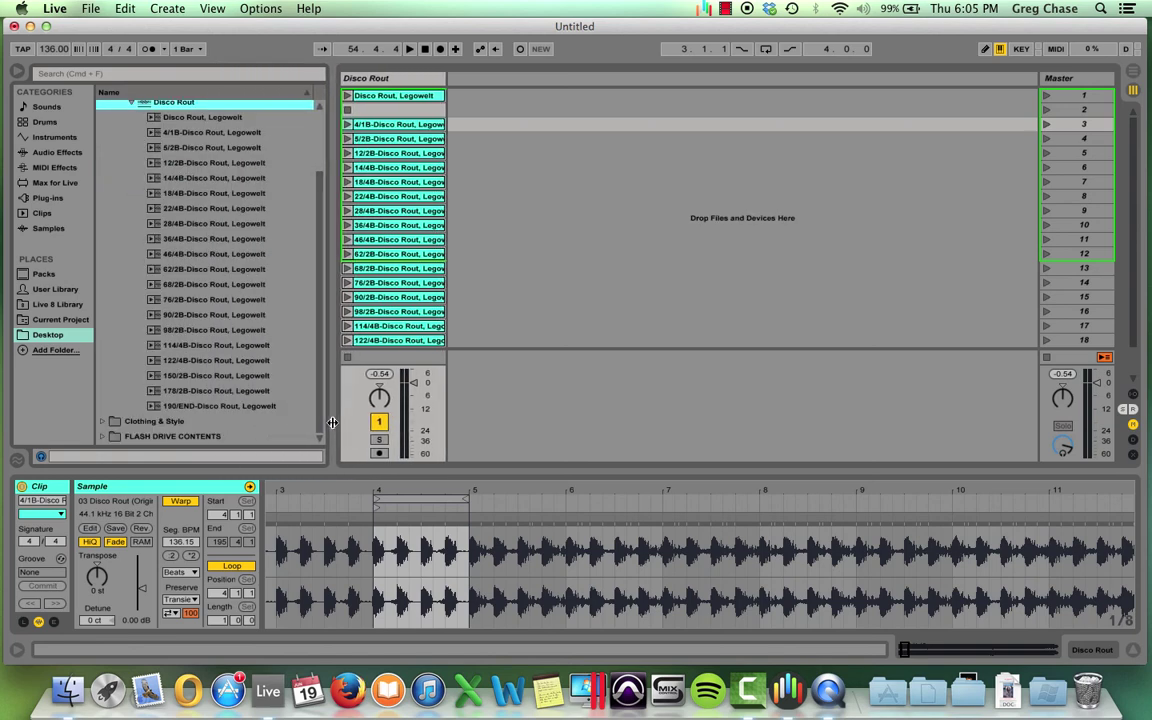
Step: Insert a new audio track beside the Disco Rout track and reset the transport to 1.1.1
{"action": "left_click", "coordinate": [413, 80]}
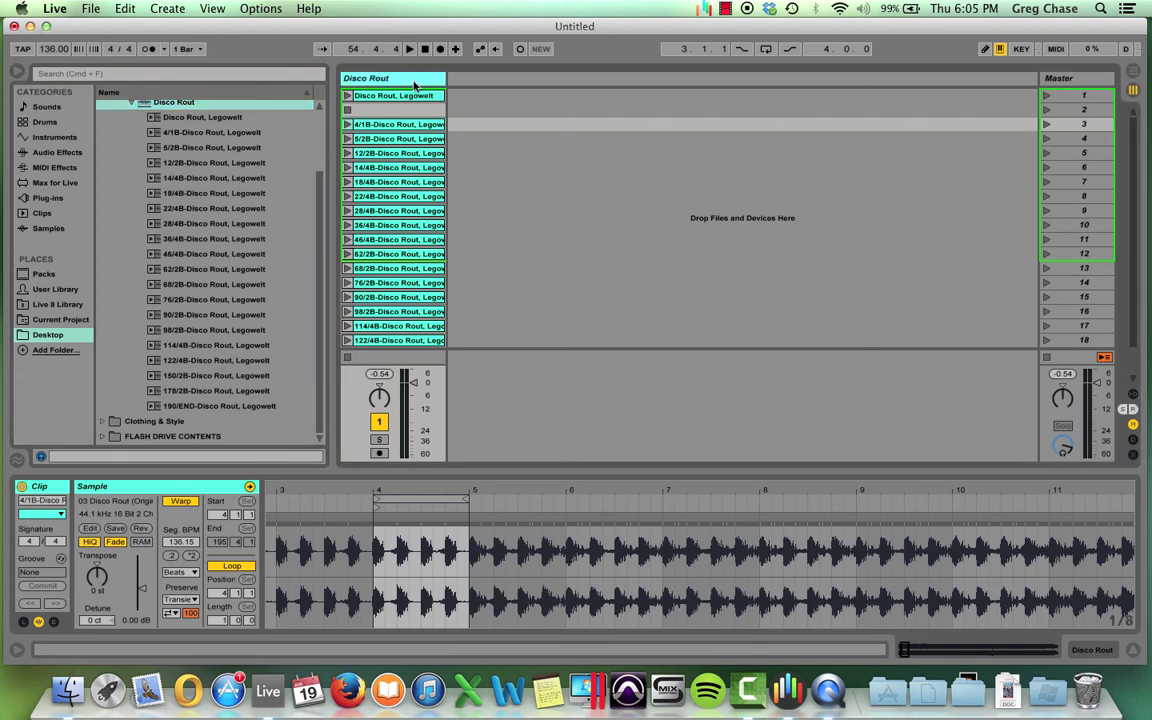
{"action": "key", "text": "super+t"}
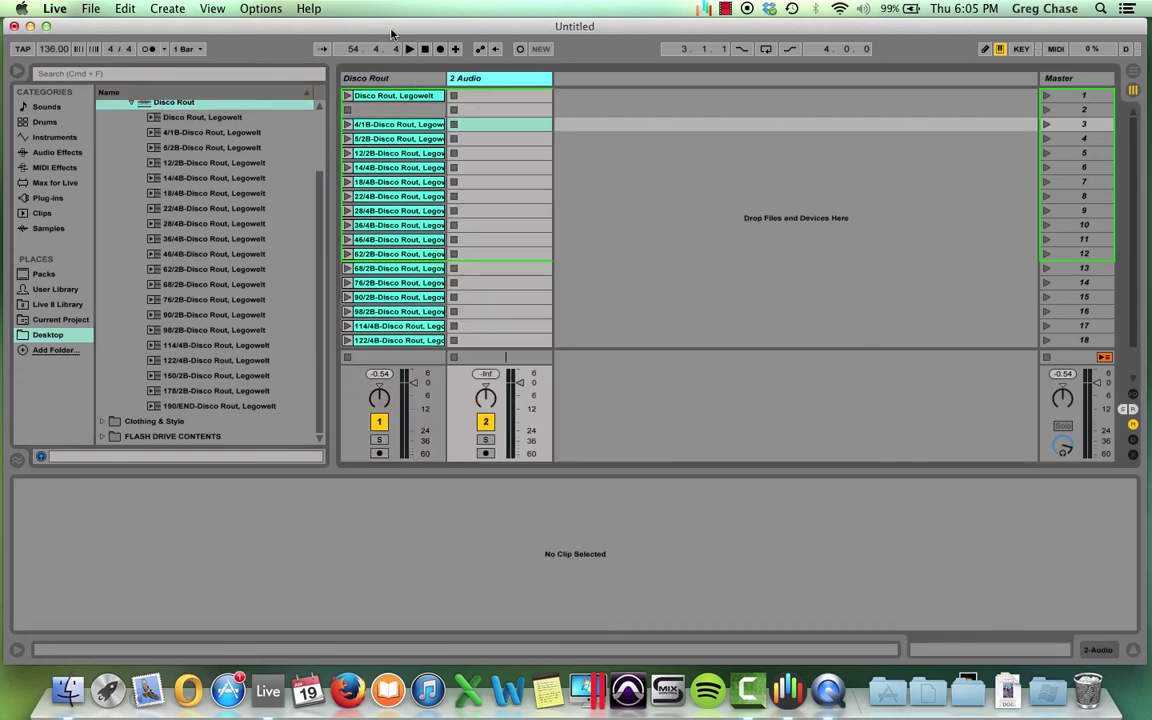
{"action": "left_click", "coordinate": [426, 49]}
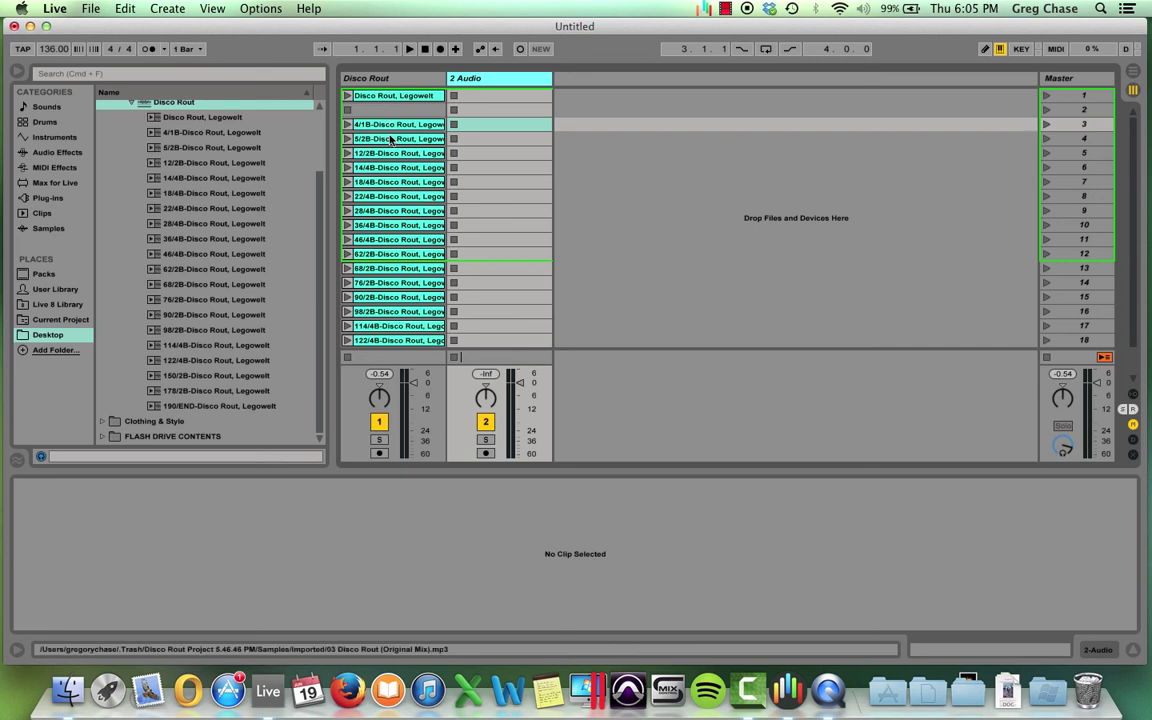
Step: Load the saved Disco Rout track from Disco Rout.als into the new audio track, starting at the first clip slot
{"action": "left_click", "coordinate": [180, 102]}
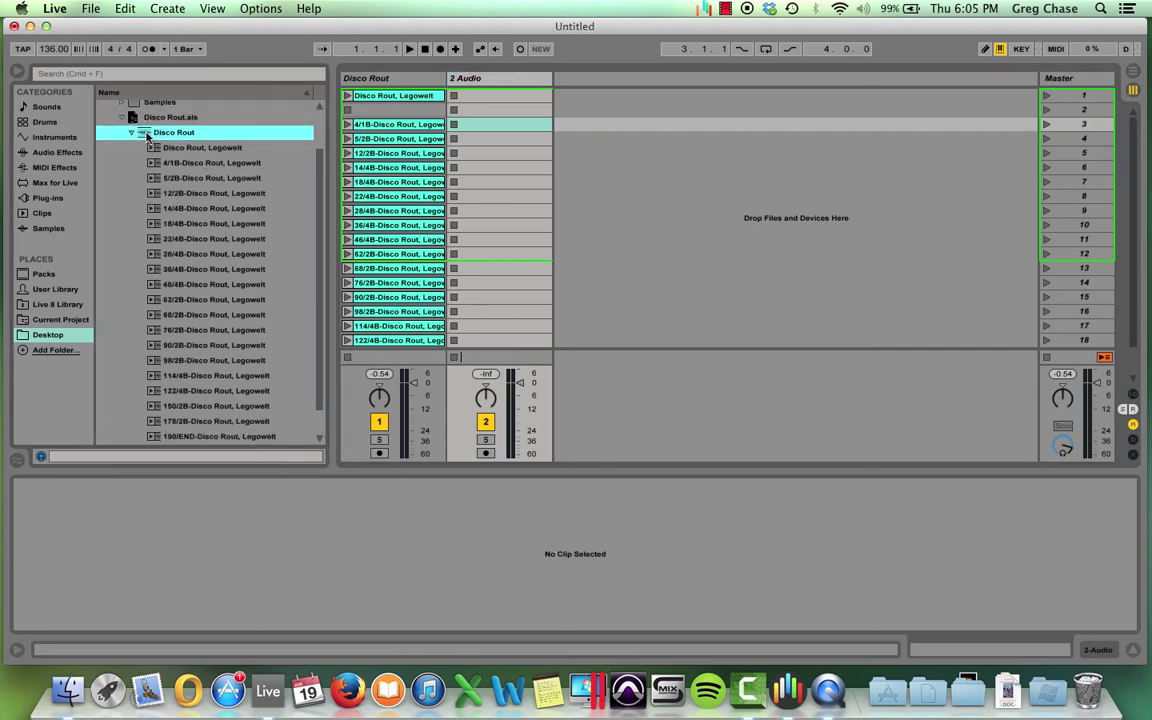
{"action": "mouse_move", "coordinate": [147, 137]}
{"action": "left_mouse_down"}
{"action": "mouse_move", "coordinate": [499, 97]}
{"action": "mouse_move", "coordinate": [168, 128]}
{"action": "mouse_move", "coordinate": [164, 144]}
{"action": "left_mouse_up"}
{"action": "left_click_drag", "start_coordinate": [470, 97], "coordinate": [489, 101]}
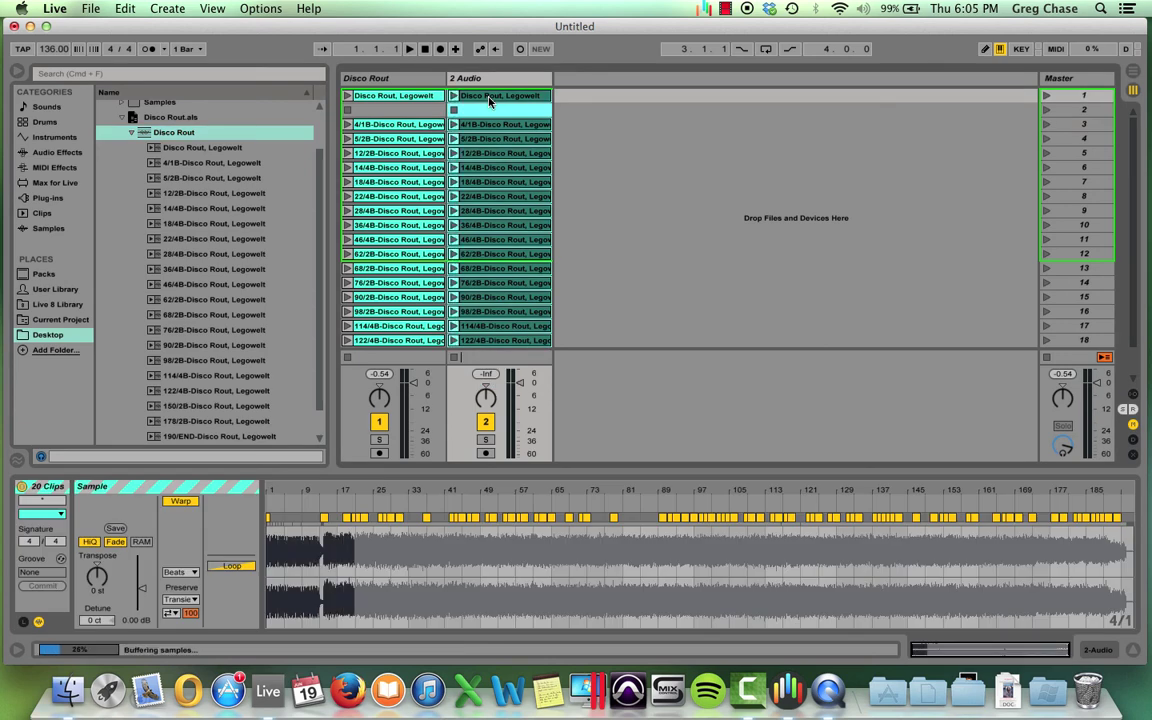